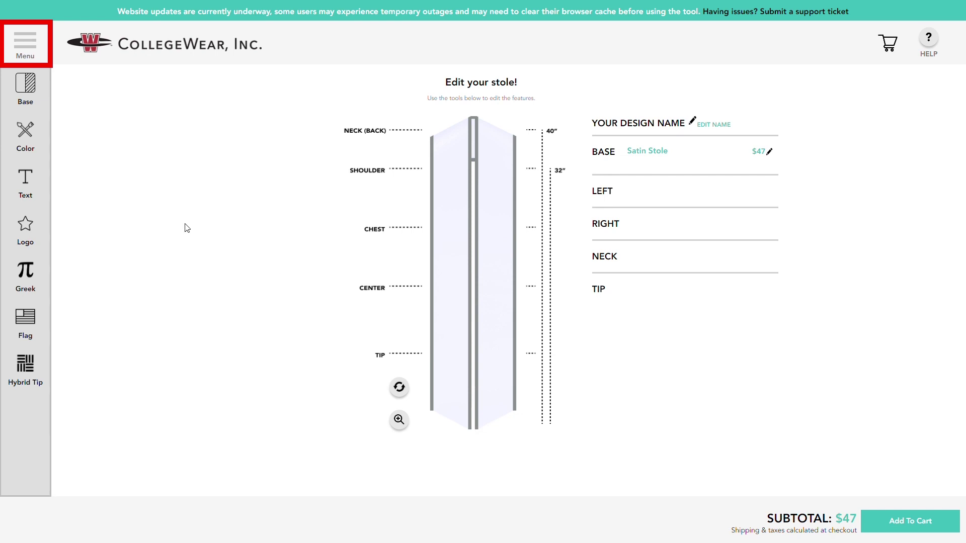
# Check the site menu's Catalog, Wholesale and My Orders, then show the stole base styles.
pyautogui.click(42, 53)
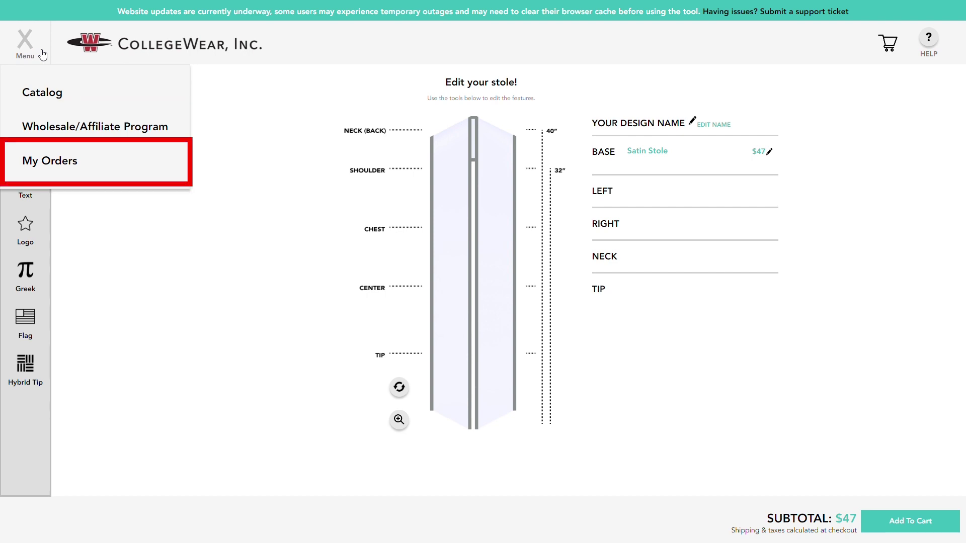
pyautogui.click(43, 56)
# Preview the Flag Stole styles such as Albania and Belgium, then keep Satin Stole as the base.
pyautogui.click(35, 85)
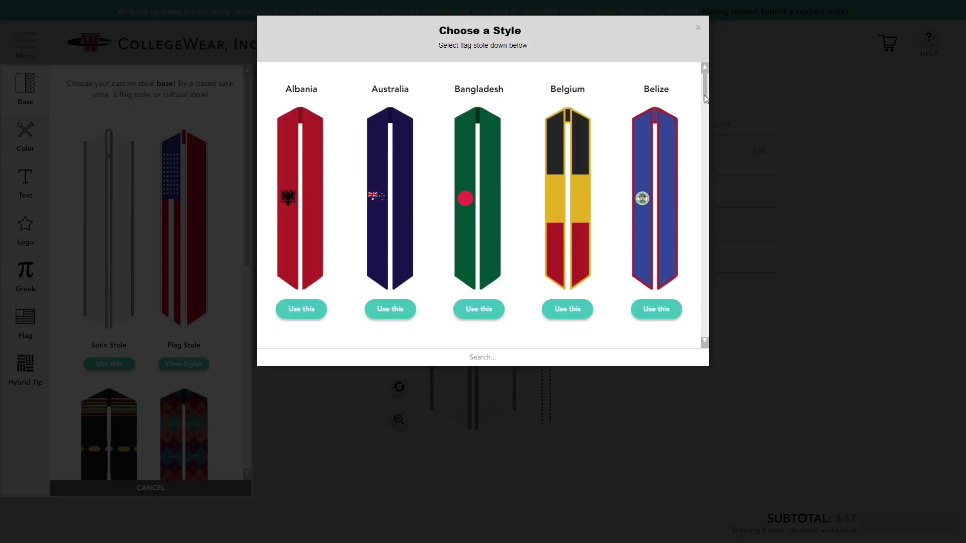
pyautogui.moveTo(711, 86); pyautogui.dragTo(710, 165)
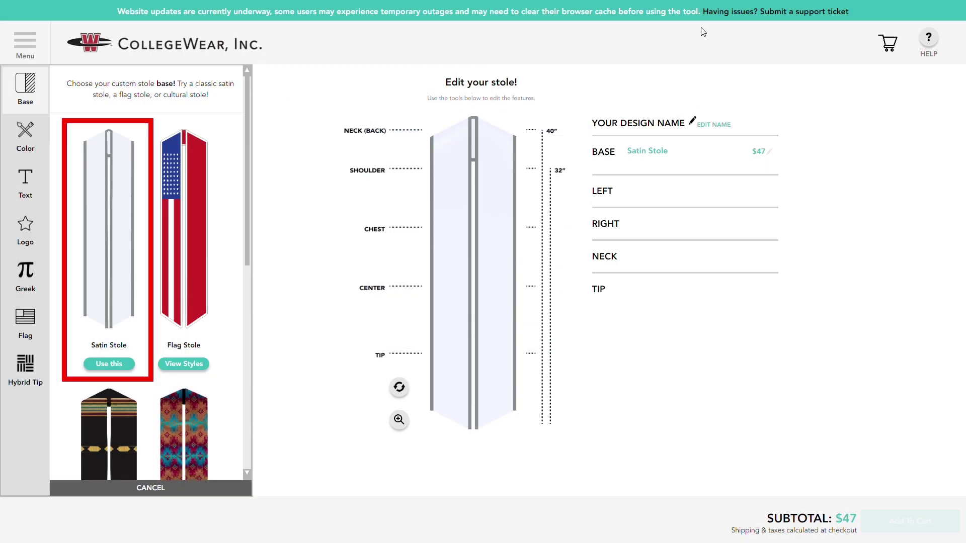
pyautogui.click(98, 370)
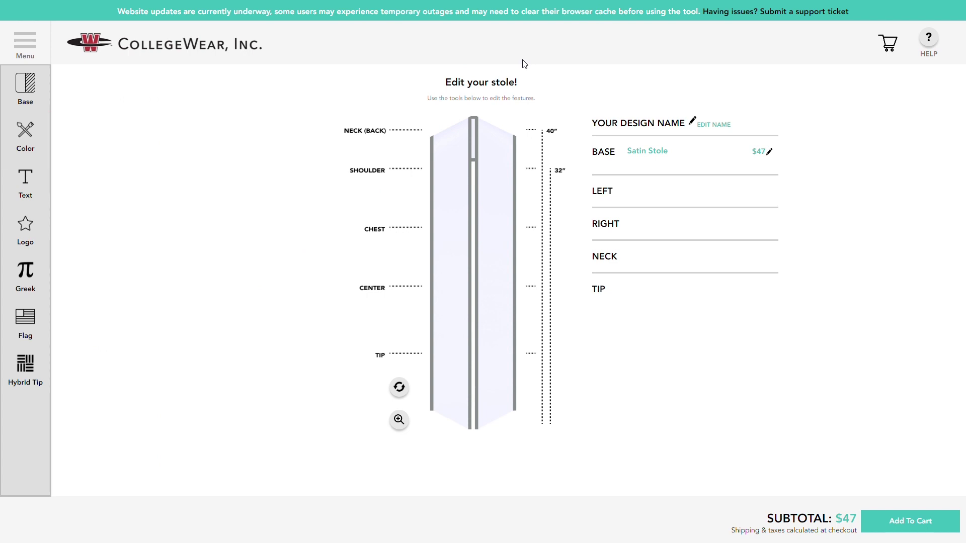
# Color the stole Royal Blue with Yellow Gold trim.
pyautogui.click(47, 150)
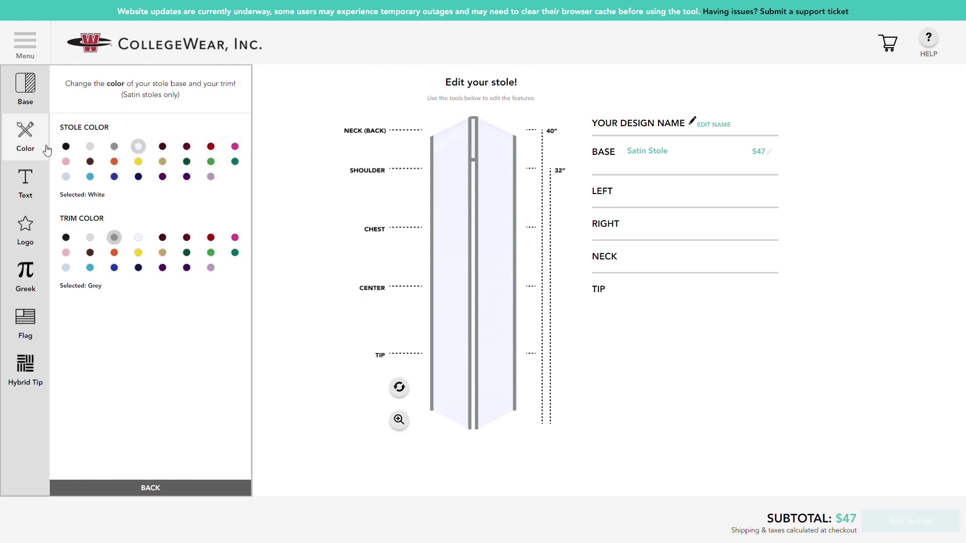
pyautogui.click(115, 177)
pyautogui.click(139, 253)
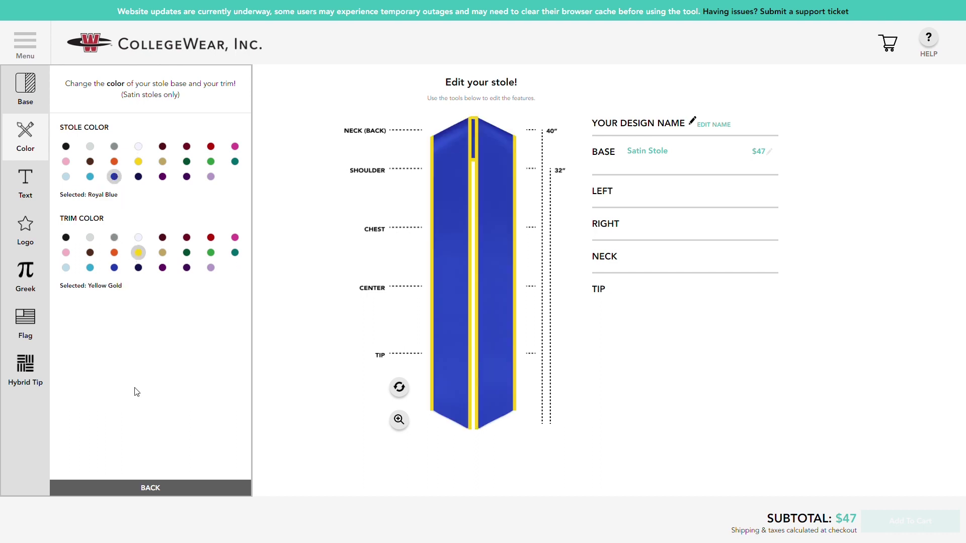
pyautogui.click(122, 489)
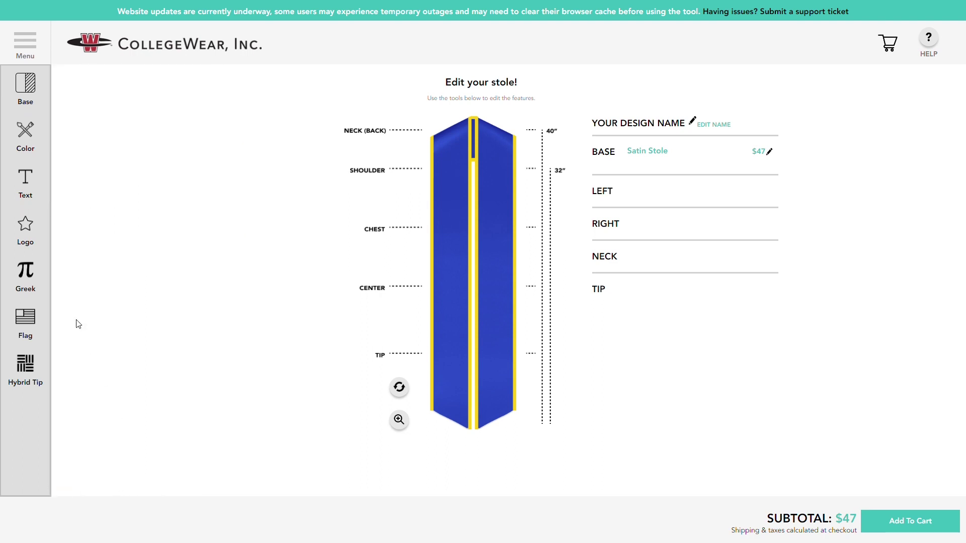
# Add HONORS text in Yellow Gold, running vertically, enlarged to size 24.
pyautogui.click(25, 191)
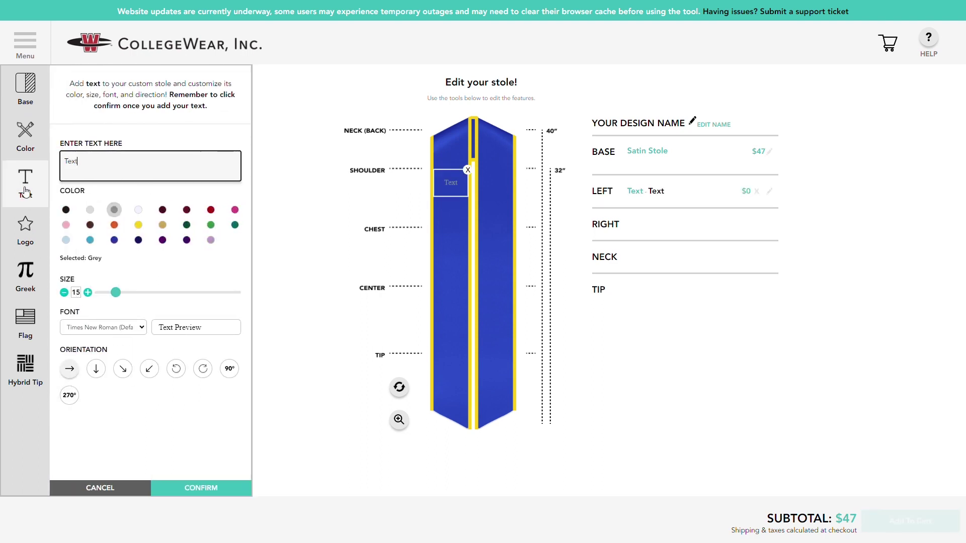
pyautogui.write('HONORS')
pyautogui.click(138, 225)
pyautogui.click(97, 369)
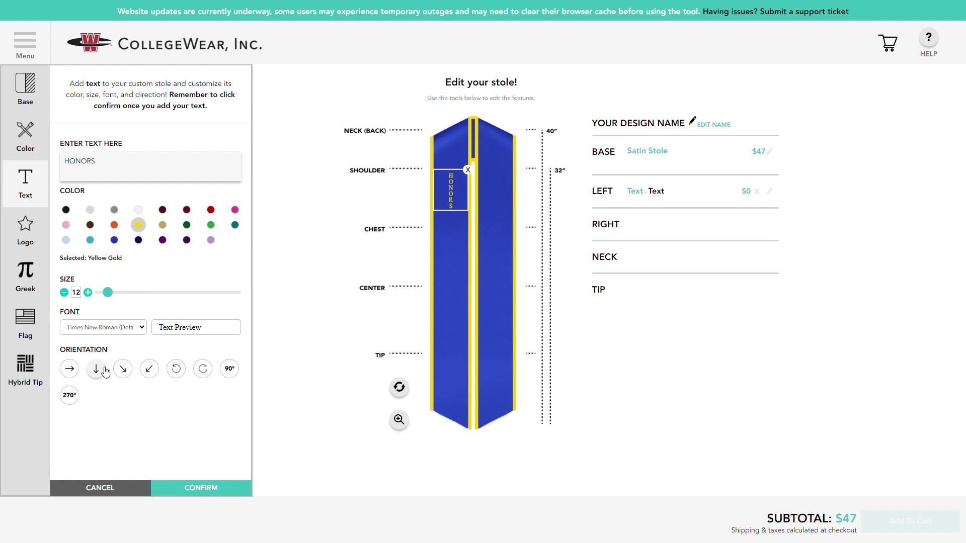
pyautogui.click(88, 292)
pyautogui.click(88, 292)
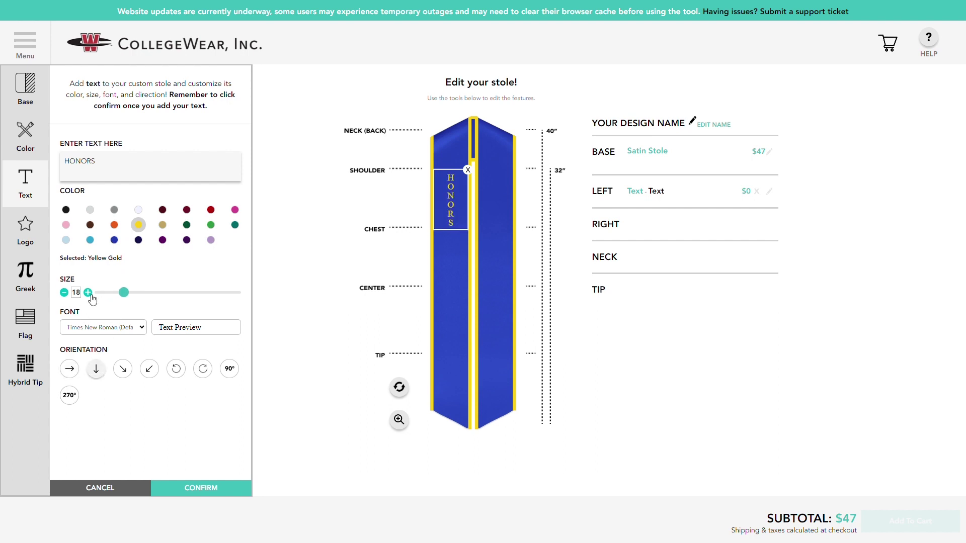
pyautogui.click(88, 292)
pyautogui.click(88, 292)
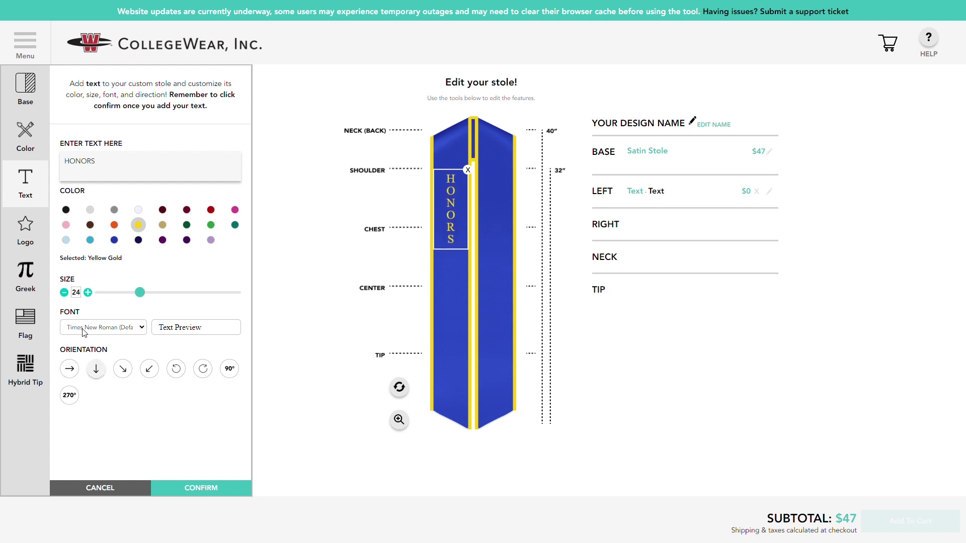
# Set HONORS in Helvetica, move it lower on the left side, confirm, and start a second text item.
pyautogui.click(77, 406)
pyautogui.moveTo(443, 248); pyautogui.dragTo(457, 295)
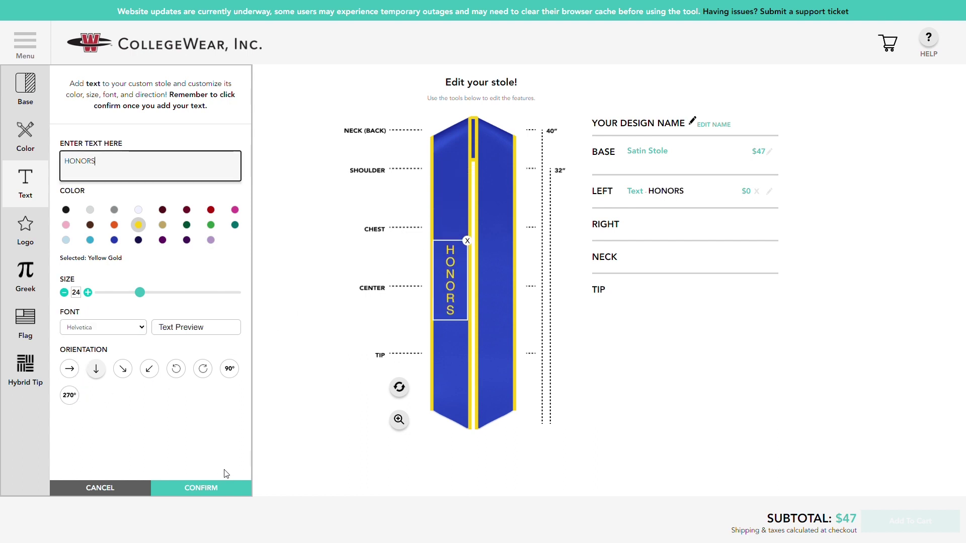
pyautogui.click(215, 487)
pyautogui.click(47, 189)
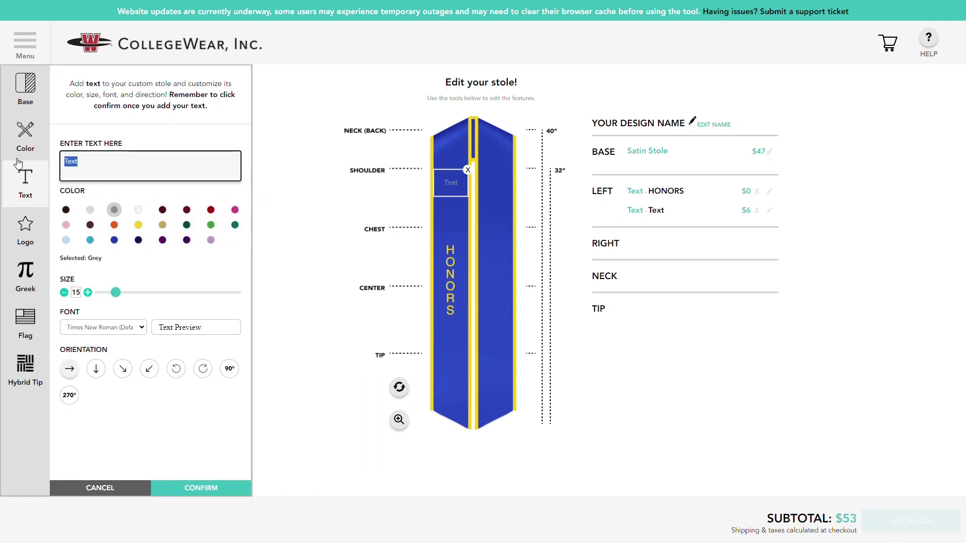
# Replace the placeholder with STUDENT in vertical Yellow Gold Helvetica, size 26, on the right side.
pyautogui.press('BackSpace')
pyautogui.write('STUDENT')
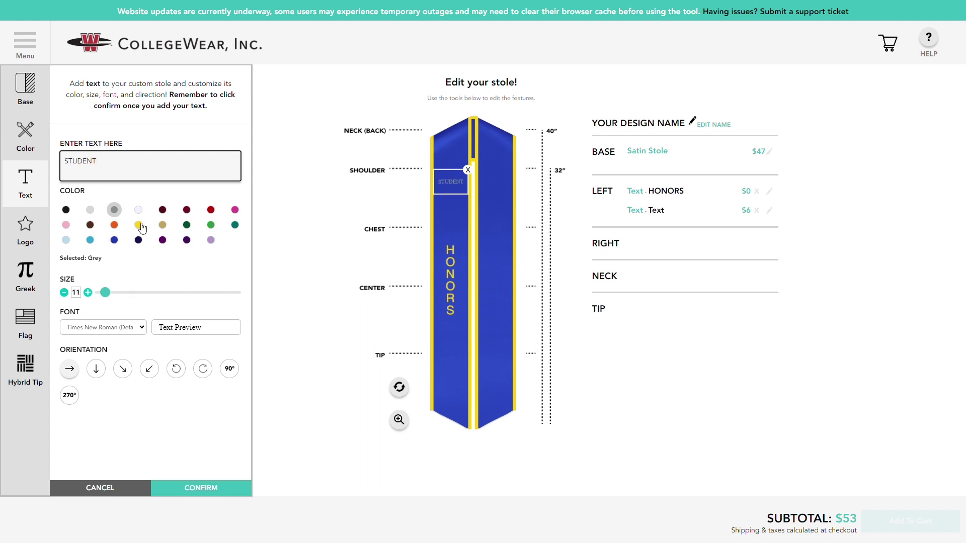
pyautogui.click(138, 224)
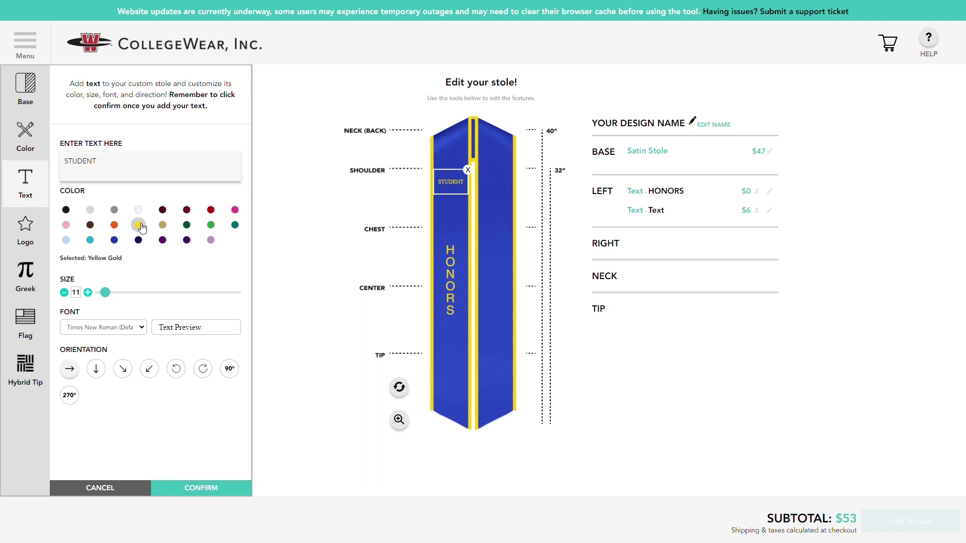
pyautogui.click(96, 369)
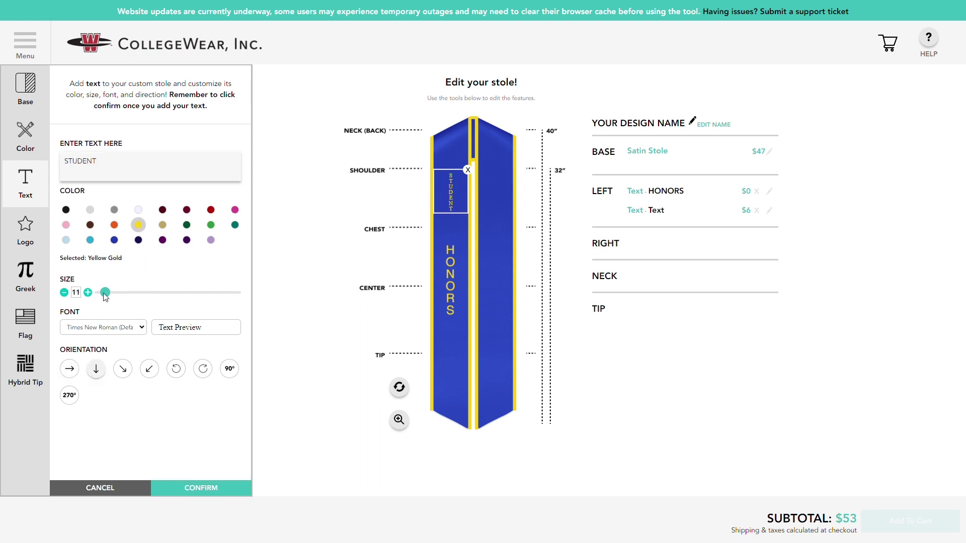
pyautogui.moveTo(105, 293); pyautogui.dragTo(146, 283)
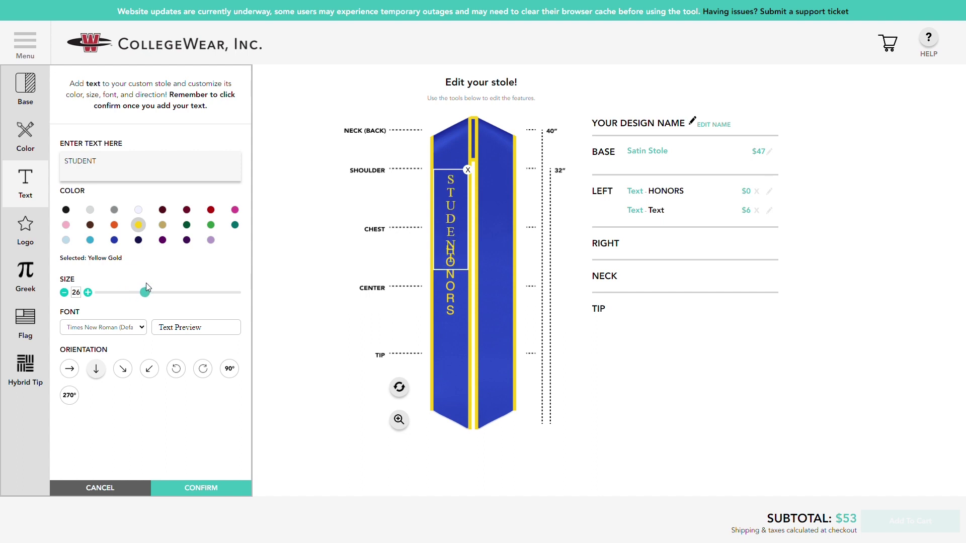
pyautogui.click(123, 331)
pyautogui.click(104, 403)
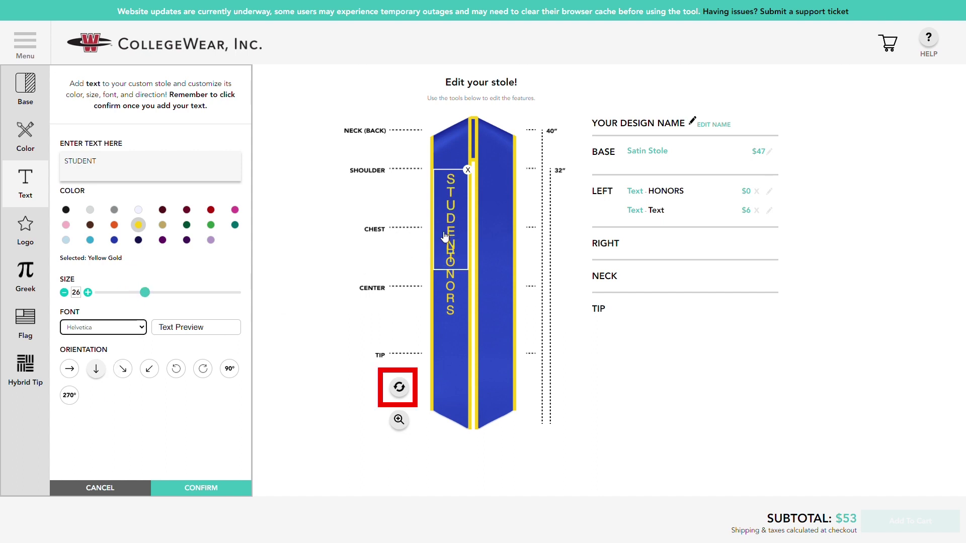
pyautogui.moveTo(447, 238); pyautogui.dragTo(494, 276)
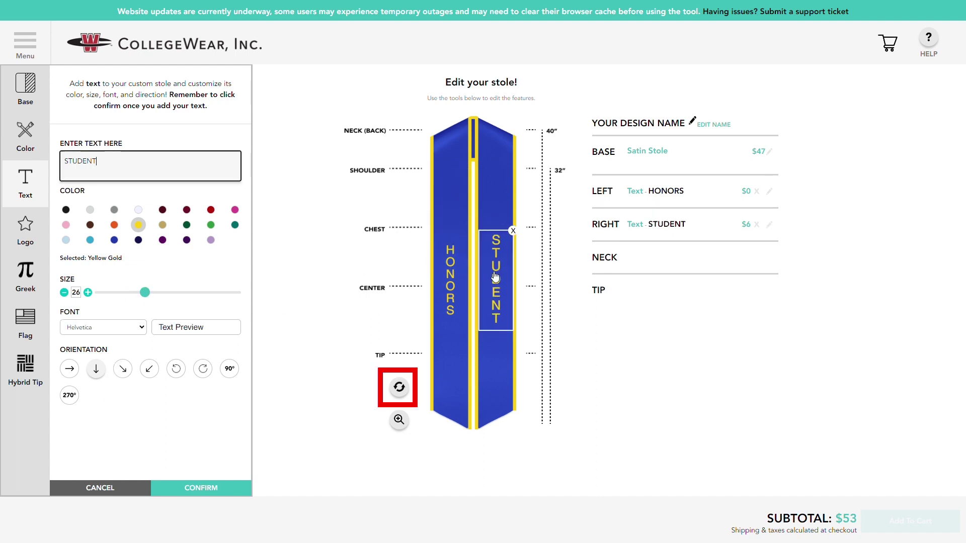
pyautogui.click(211, 489)
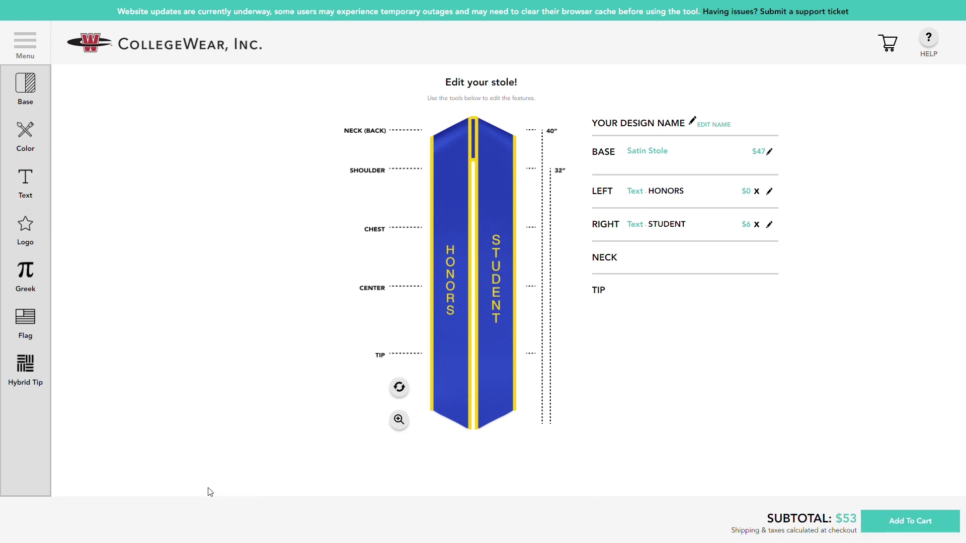
# Upload Logo.png with usage permission ticked and place it at the left shoulder.
pyautogui.click(34, 242)
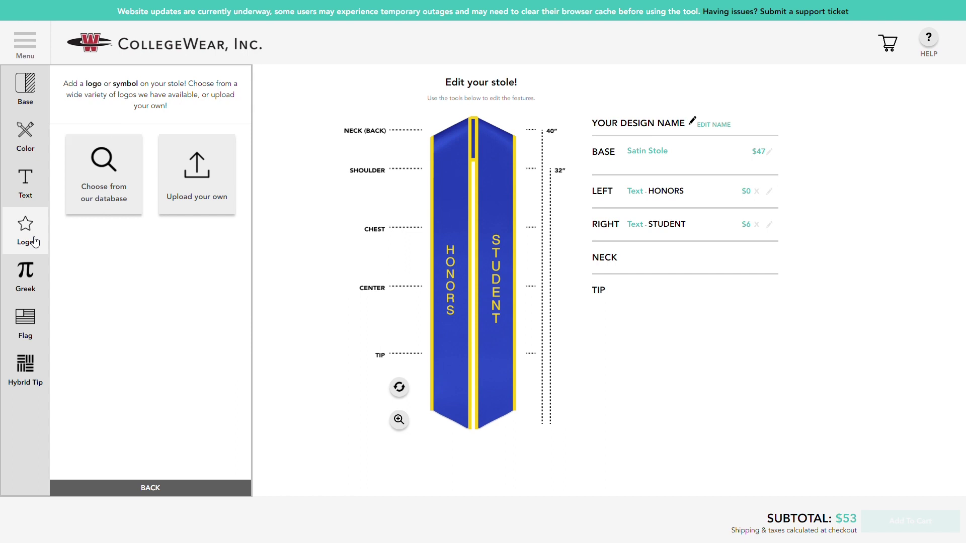
pyautogui.click(204, 192)
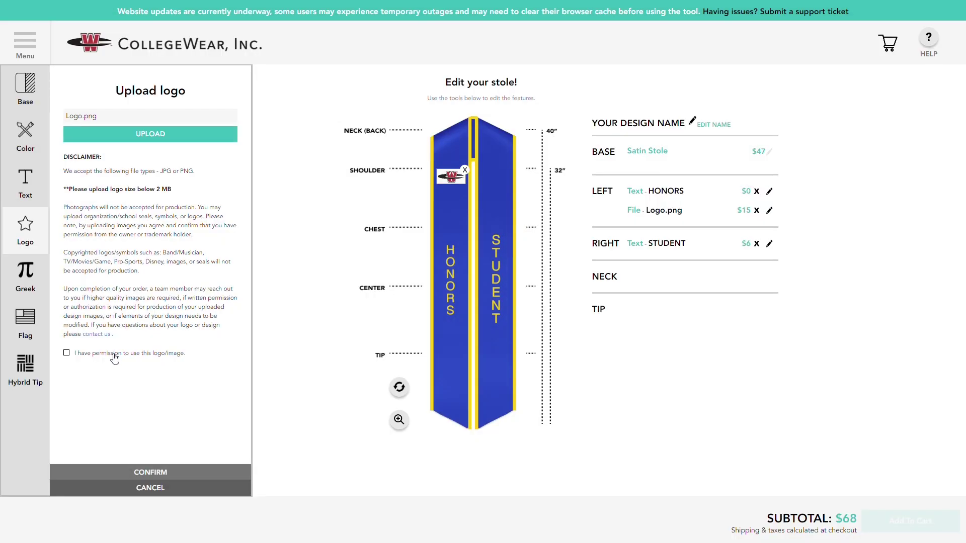
pyautogui.click(114, 356)
pyautogui.click(101, 471)
# Add a yellow Grad Cap from the logo database at the left chest.
pyautogui.click(25, 229)
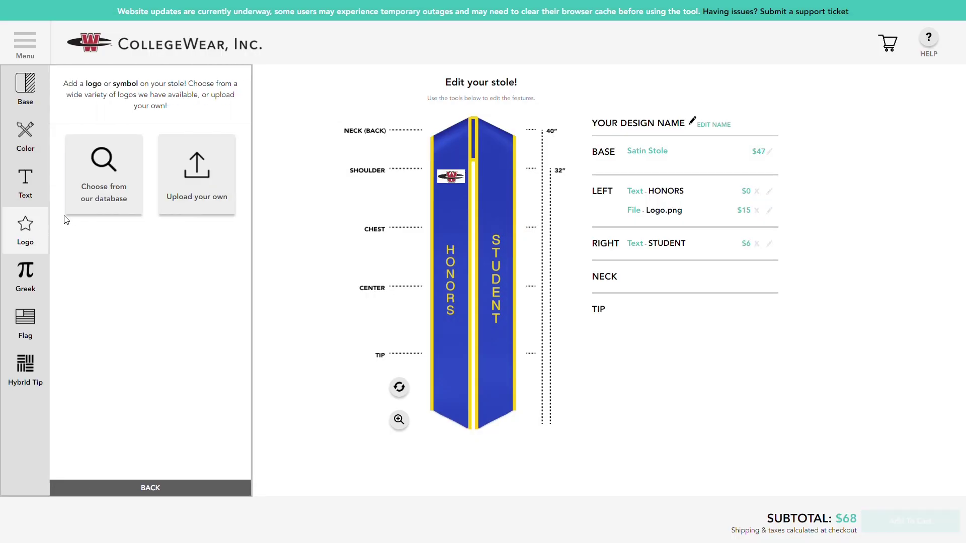
pyautogui.click(103, 176)
pyautogui.moveTo(246, 159); pyautogui.dragTo(265, 345)
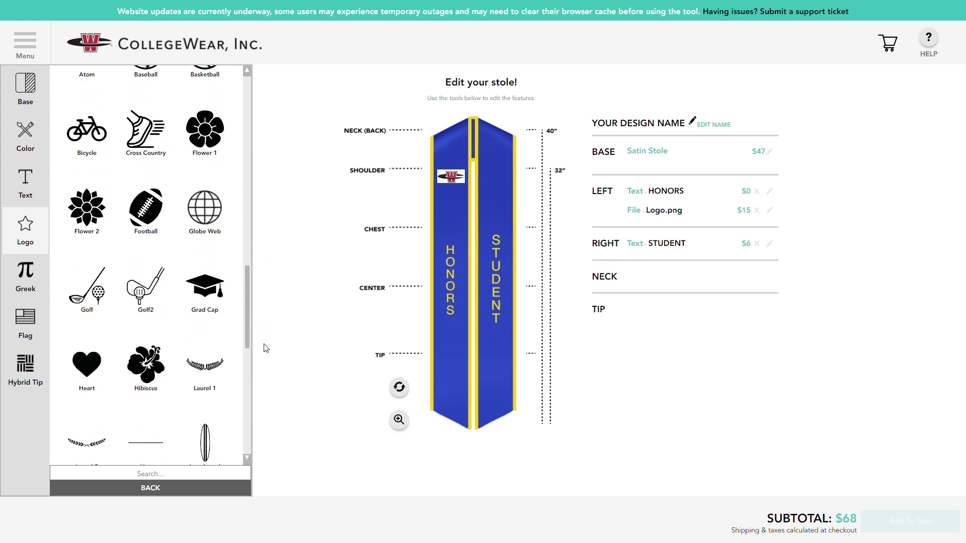
pyautogui.click(216, 298)
pyautogui.moveTo(464, 209); pyautogui.dragTo(463, 250)
pyautogui.click(177, 250)
pyautogui.click(180, 494)
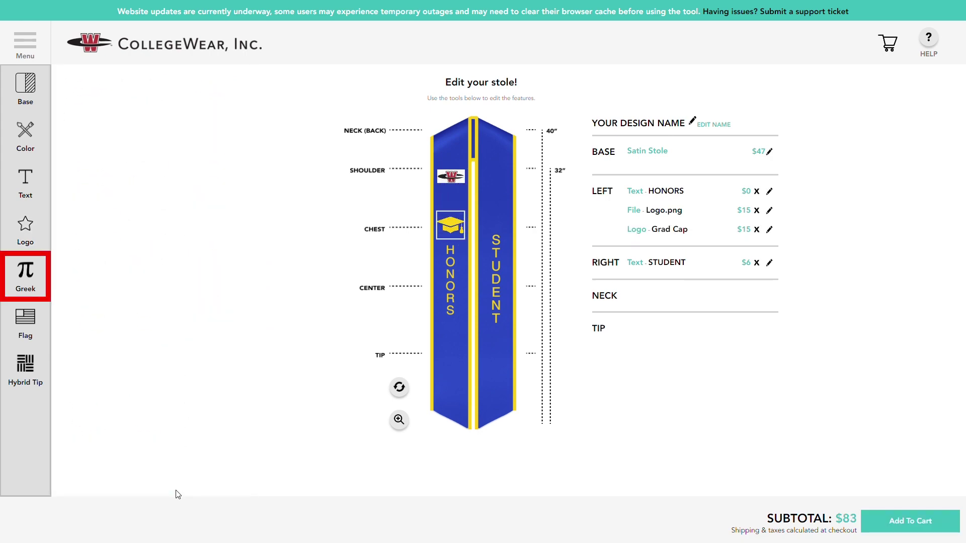
# Add horizontal Yellow Gold ΑΧΩ Greek letters, size 18, on the right chest.
pyautogui.click(33, 274)
pyautogui.click(82, 194)
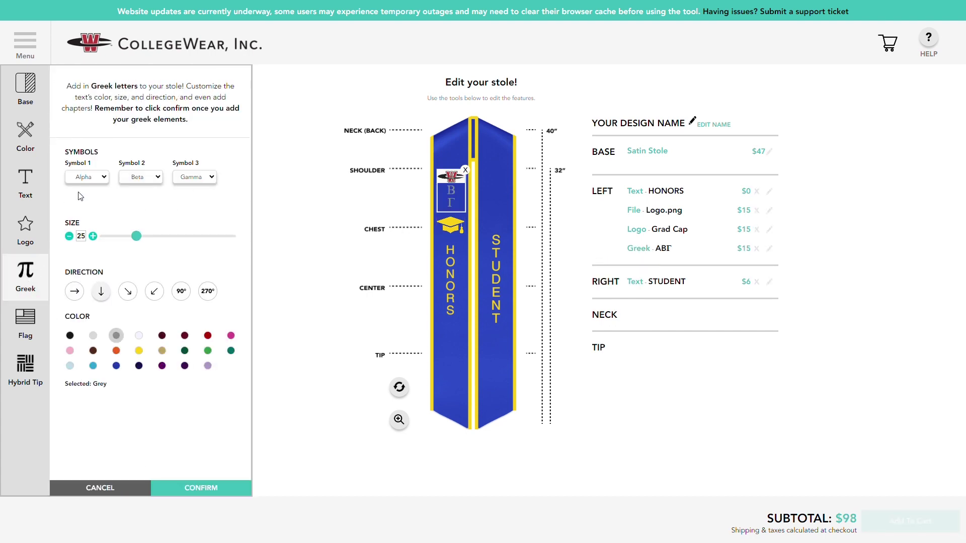
pyautogui.click(144, 320)
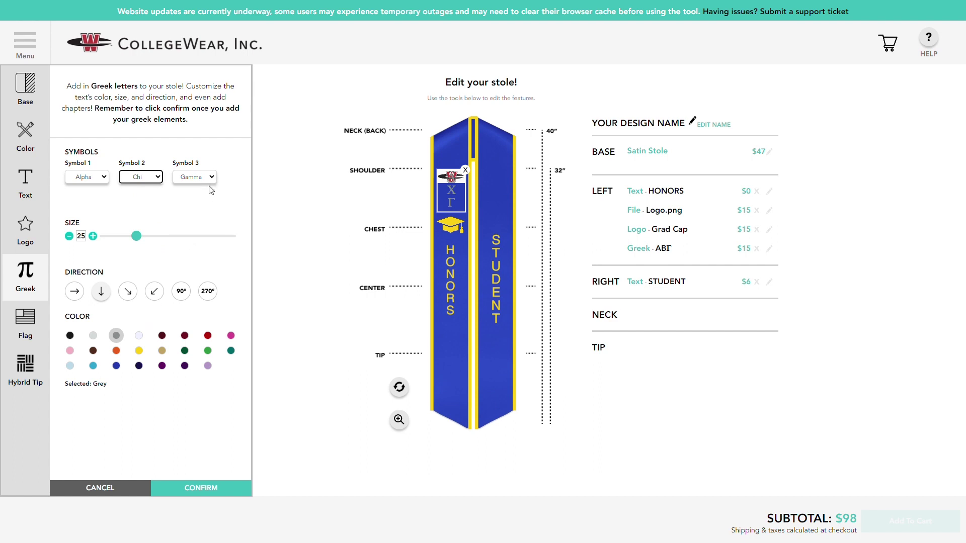
pyautogui.click(187, 339)
pyautogui.click(74, 291)
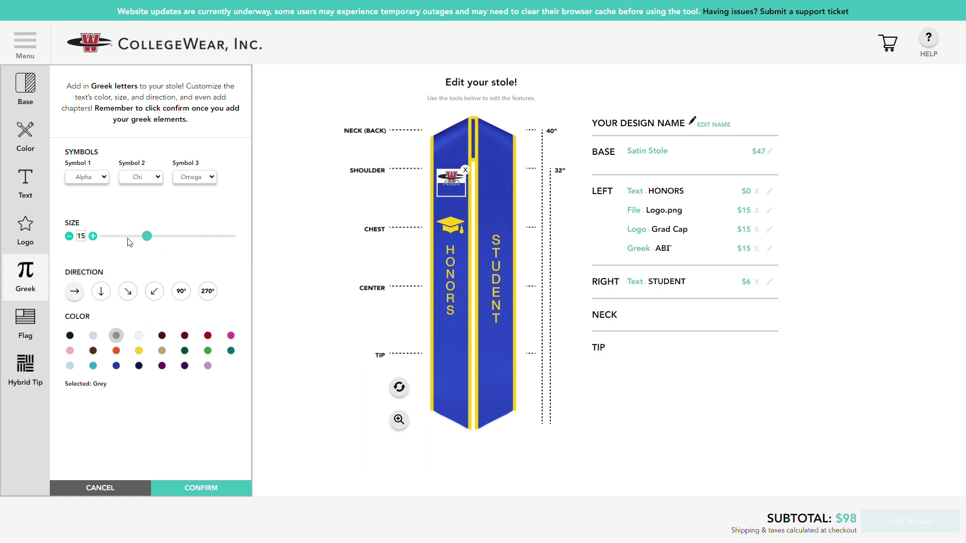
pyautogui.moveTo(137, 237); pyautogui.dragTo(172, 245)
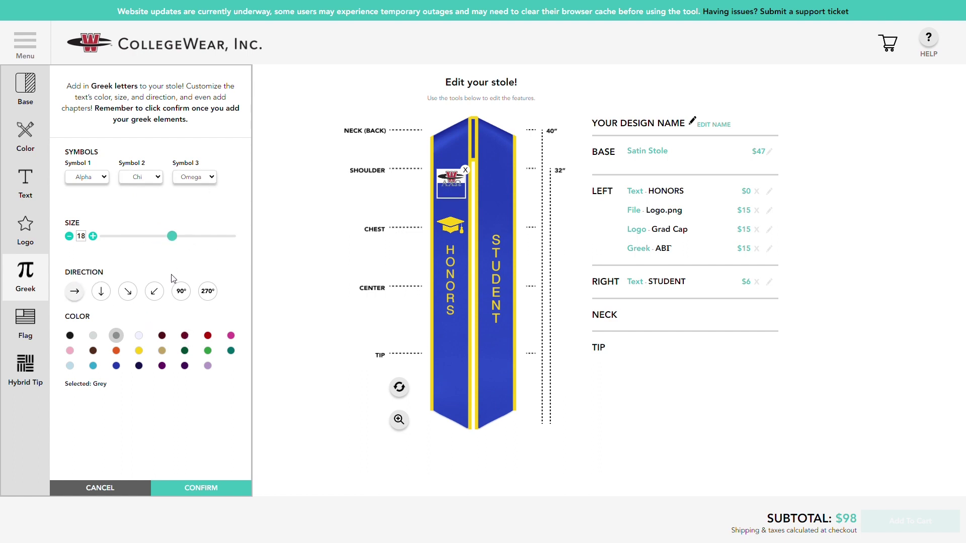
pyautogui.click(139, 351)
pyautogui.moveTo(468, 197); pyautogui.dragTo(508, 233)
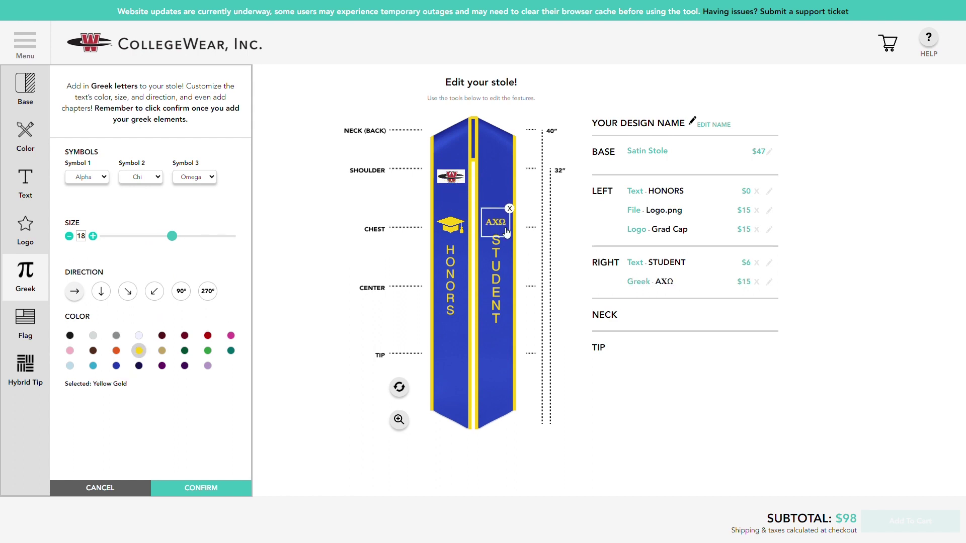
pyautogui.click(210, 488)
# Place the Alpha Chi Omega crest just above the ΑΧΩ letters.
pyautogui.click(39, 271)
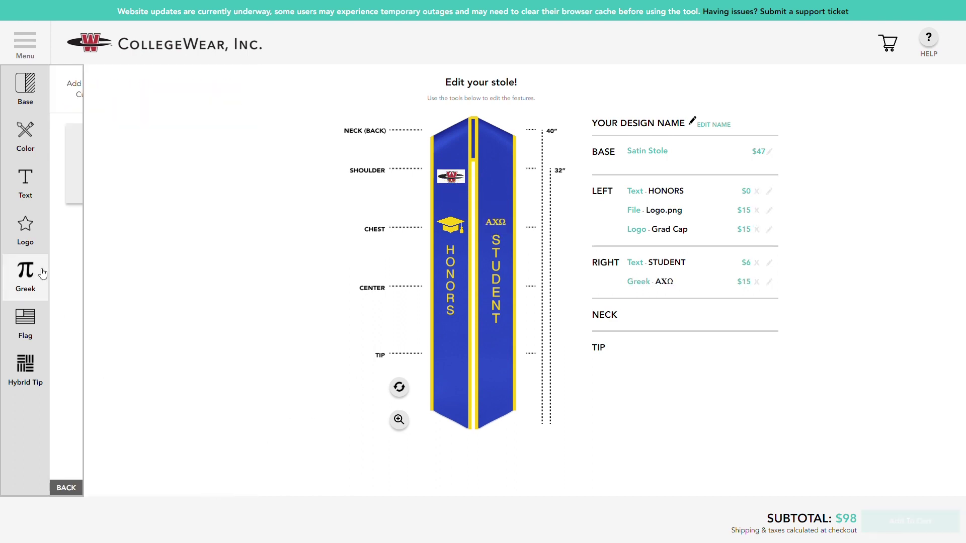
pyautogui.click(185, 191)
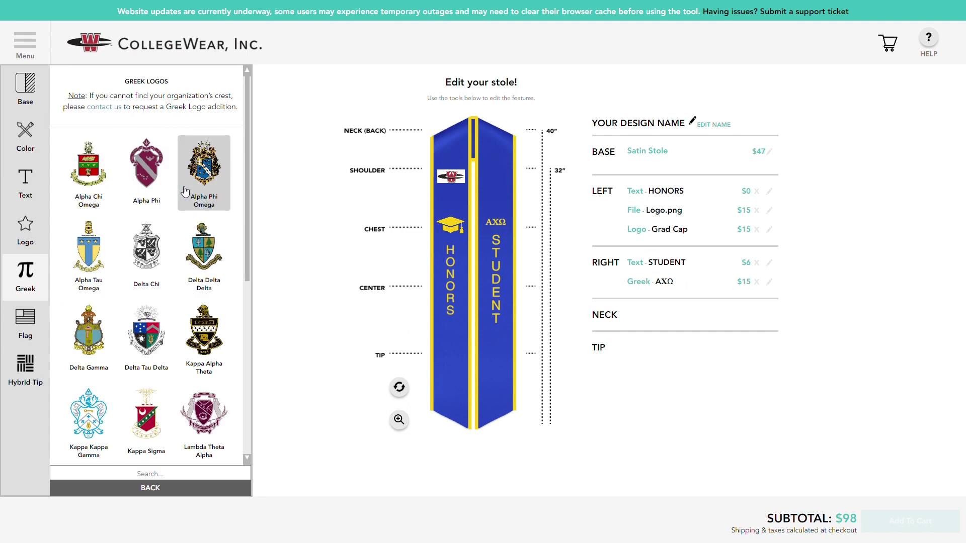
pyautogui.click(94, 190)
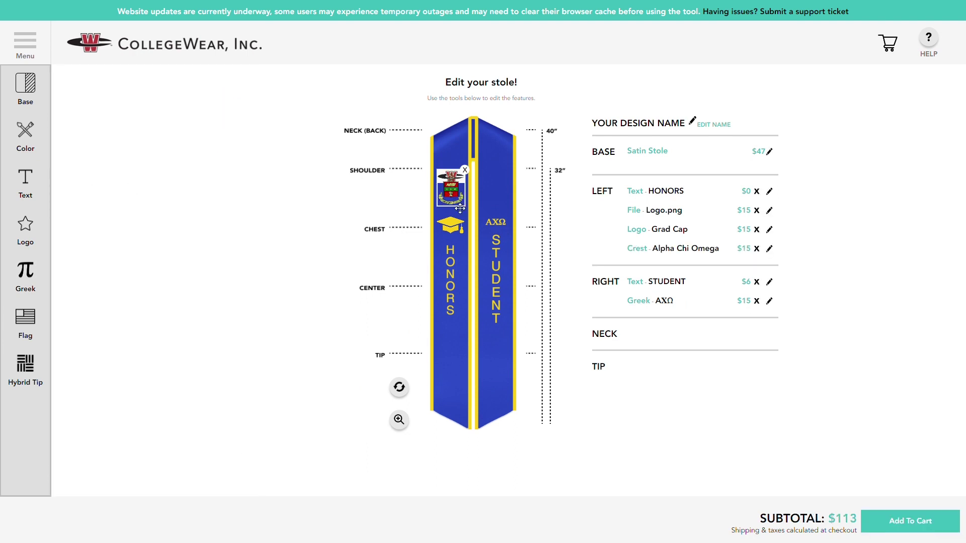
pyautogui.moveTo(459, 206); pyautogui.dragTo(504, 216)
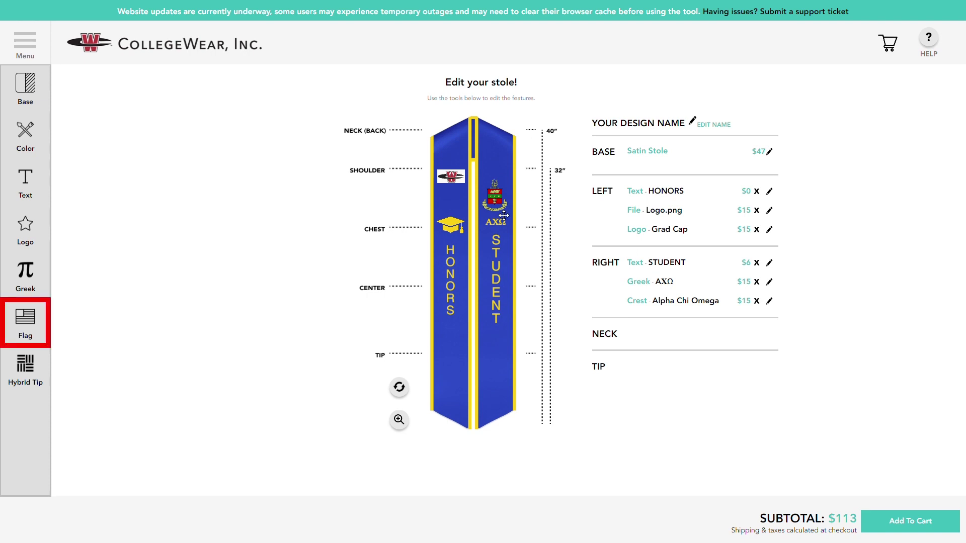
# Search 'United' and place the United States flag below the W logo on the left side.
pyautogui.click(29, 336)
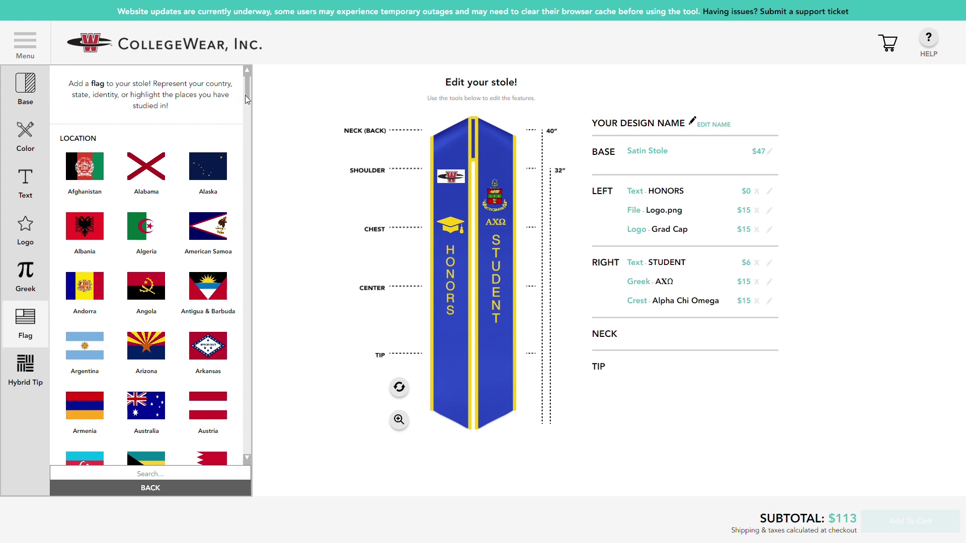
pyautogui.moveTo(246, 95); pyautogui.dragTo(251, 140)
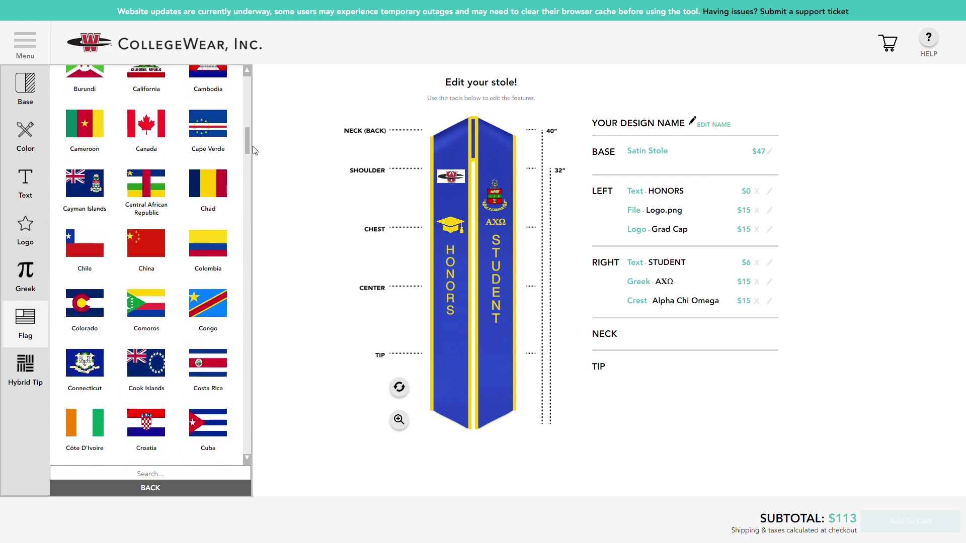
pyautogui.click(143, 470)
pyautogui.write('United')
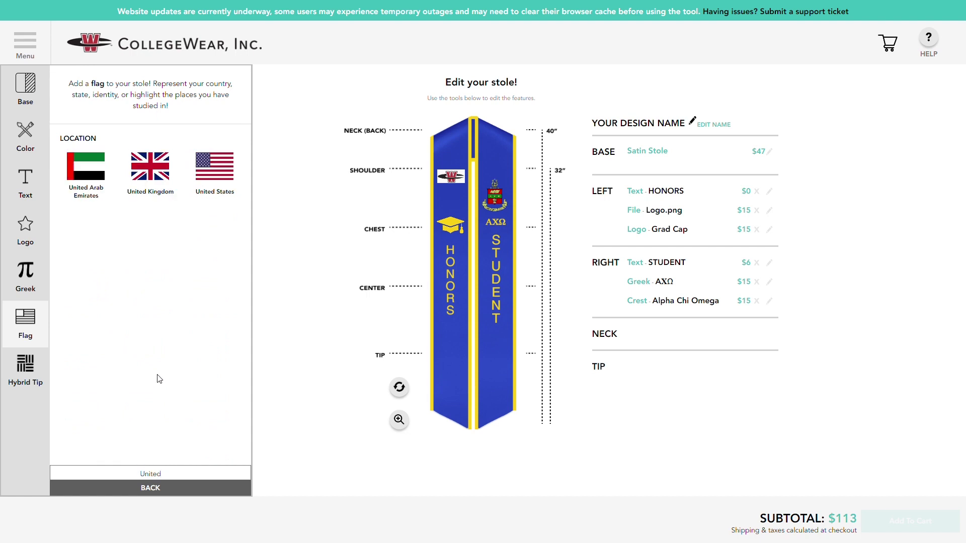
pyautogui.click(222, 191)
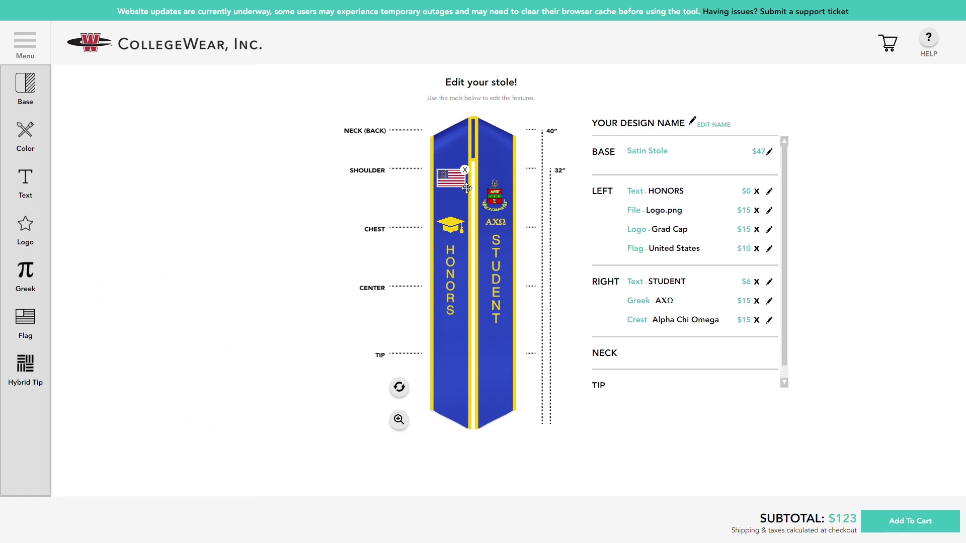
pyautogui.moveTo(467, 188); pyautogui.dragTo(467, 211)
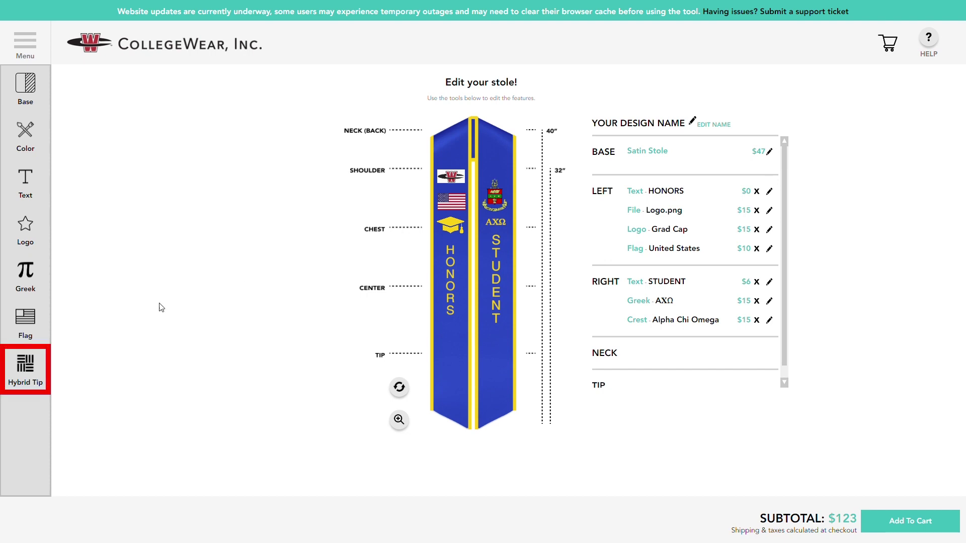
pyautogui.click(36, 369)
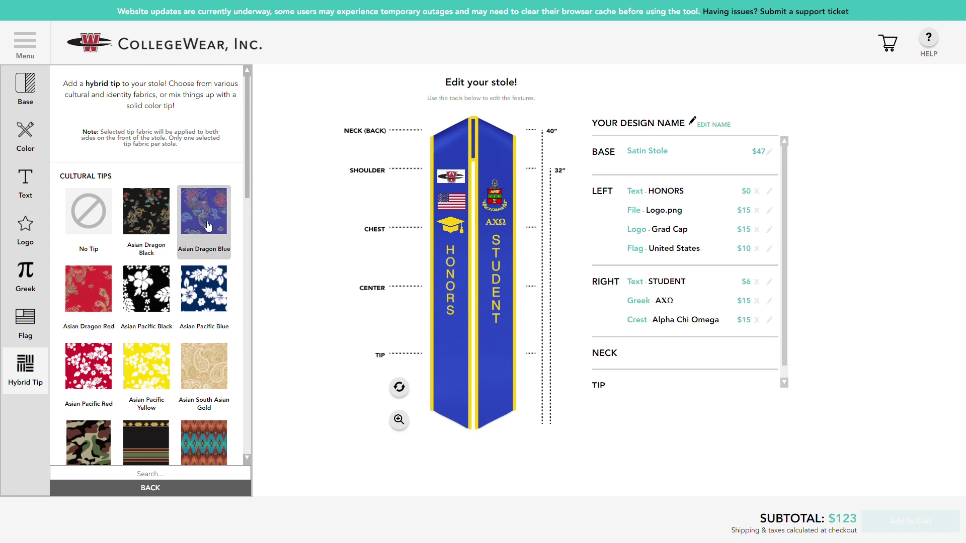
# Apply the Kente cultural tip to both stole ends.
pyautogui.moveTo(246, 180); pyautogui.dragTo(259, 228)
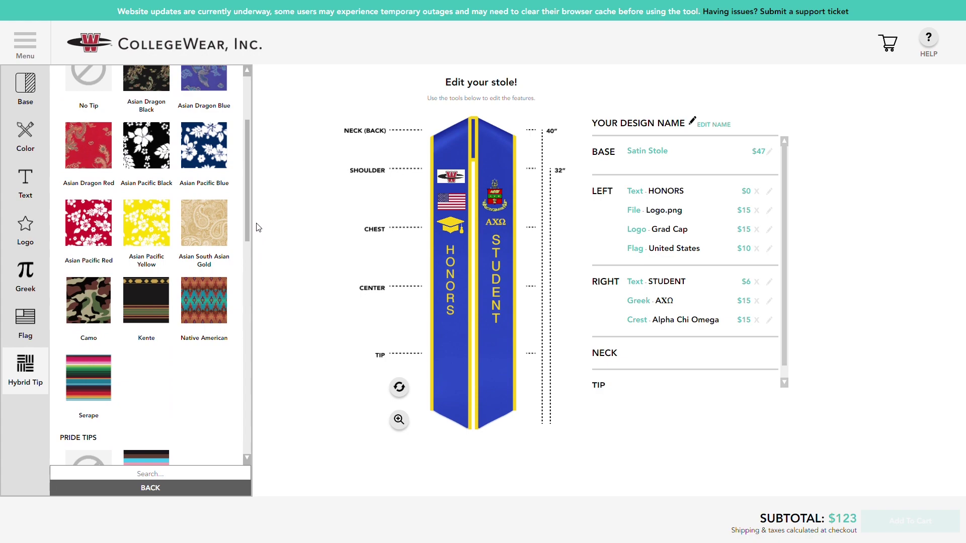
pyautogui.click(157, 304)
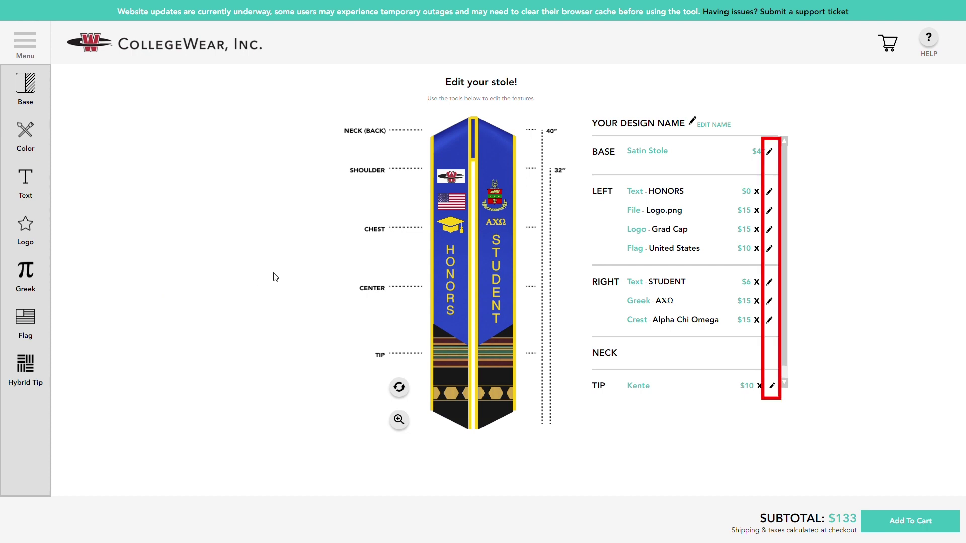
pyautogui.scroll(-1, 790, 341)
# Remove the Kente tip and try the grad cap in red before keeping it yellow.
pyautogui.click(771, 372)
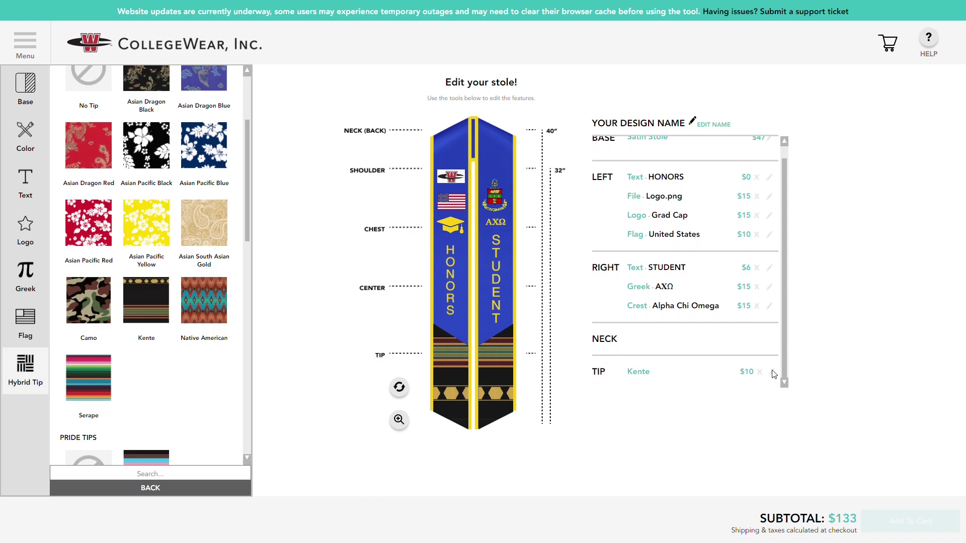
pyautogui.click(102, 84)
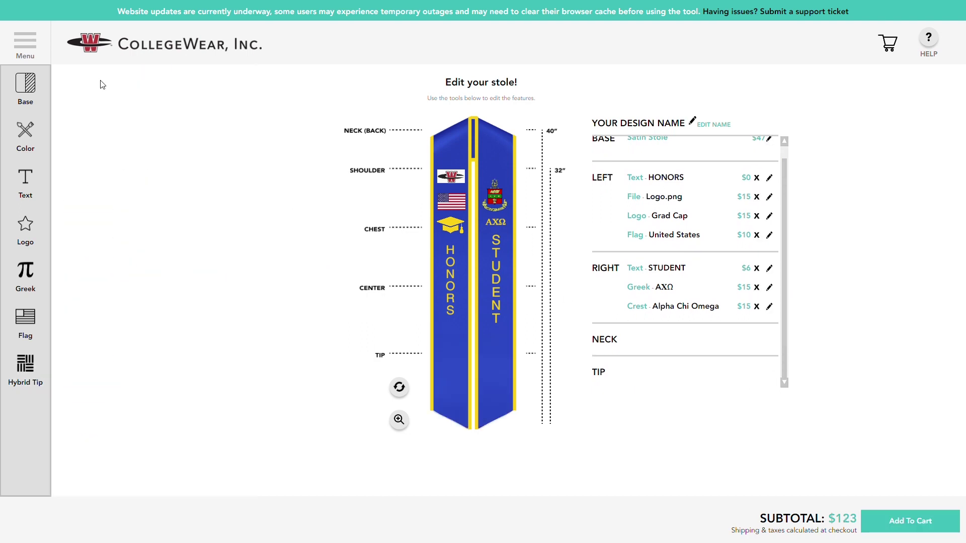
pyautogui.click(459, 227)
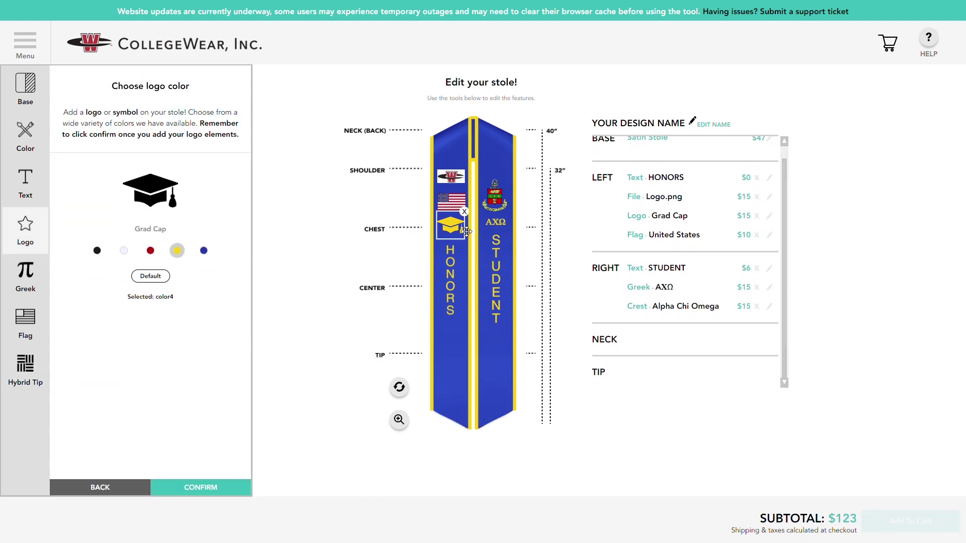
pyautogui.click(150, 250)
pyautogui.click(178, 250)
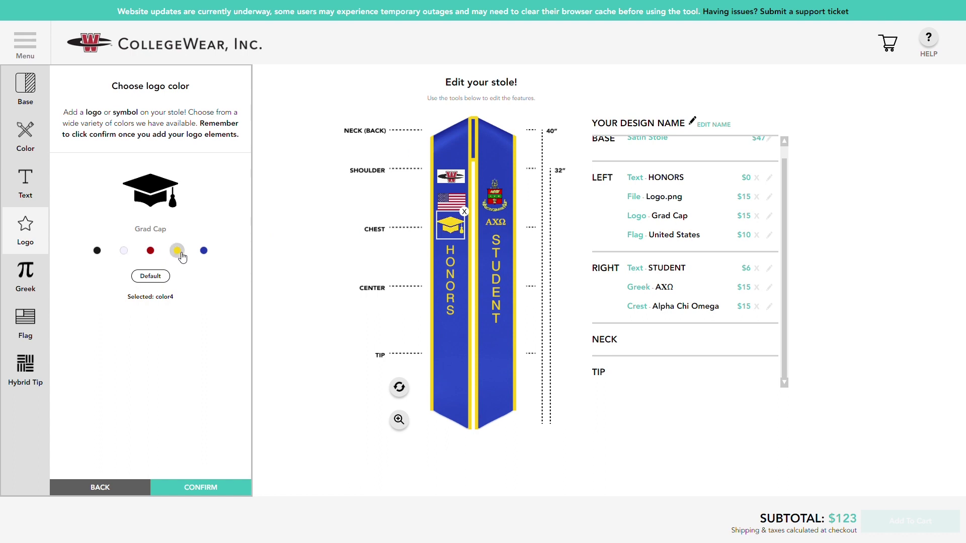
pyautogui.click(197, 487)
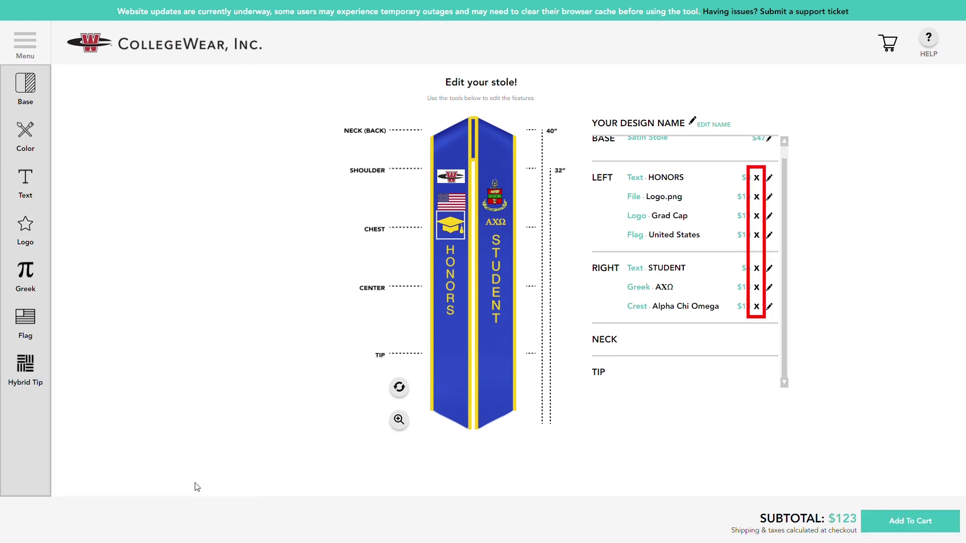
# Delete the United States flag, Logo.png and Alpha Chi Omega crest, confirming each removal.
pyautogui.click(758, 236)
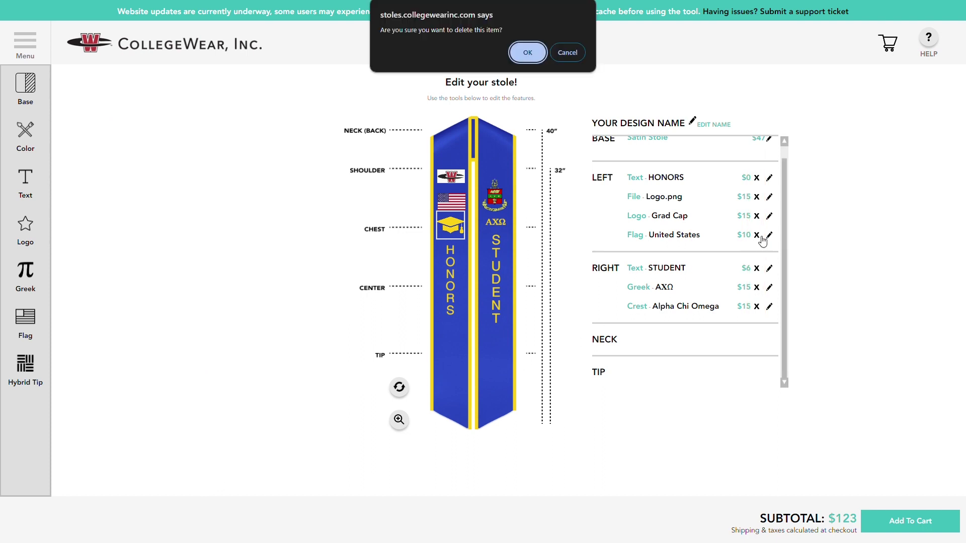
pyautogui.click(527, 53)
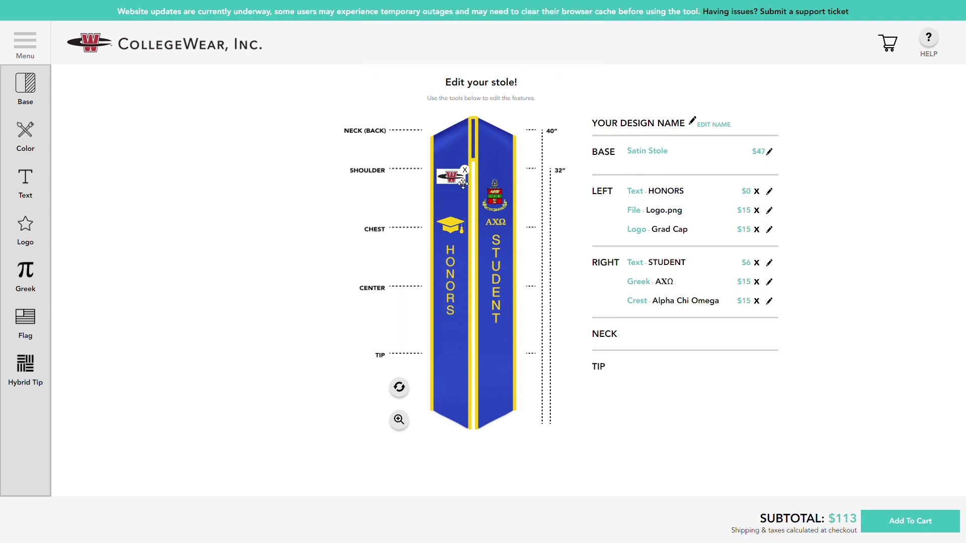
pyautogui.click(531, 55)
pyautogui.click(497, 194)
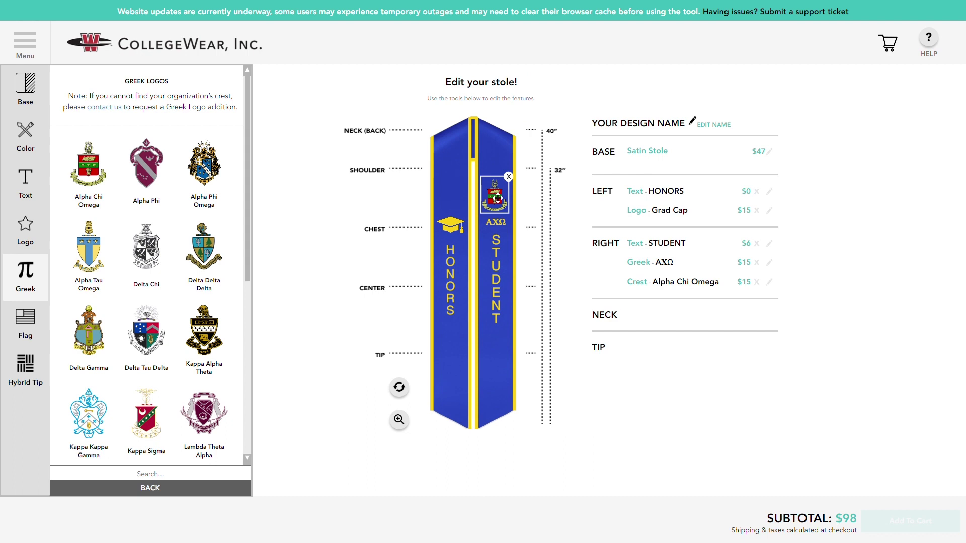
pyautogui.click(507, 186)
pyautogui.click(529, 57)
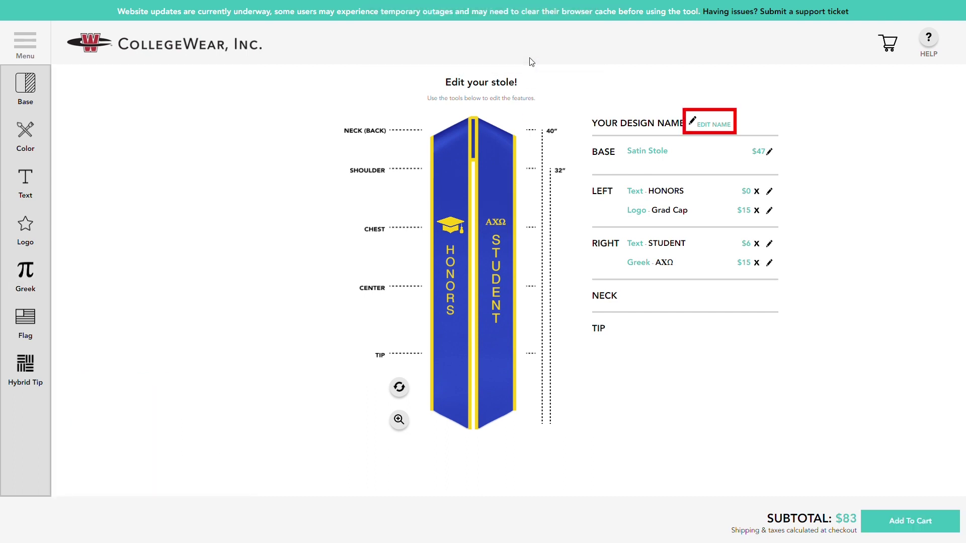
# Rename the stole design to 'My Design' and save the name.
pyautogui.click(713, 124)
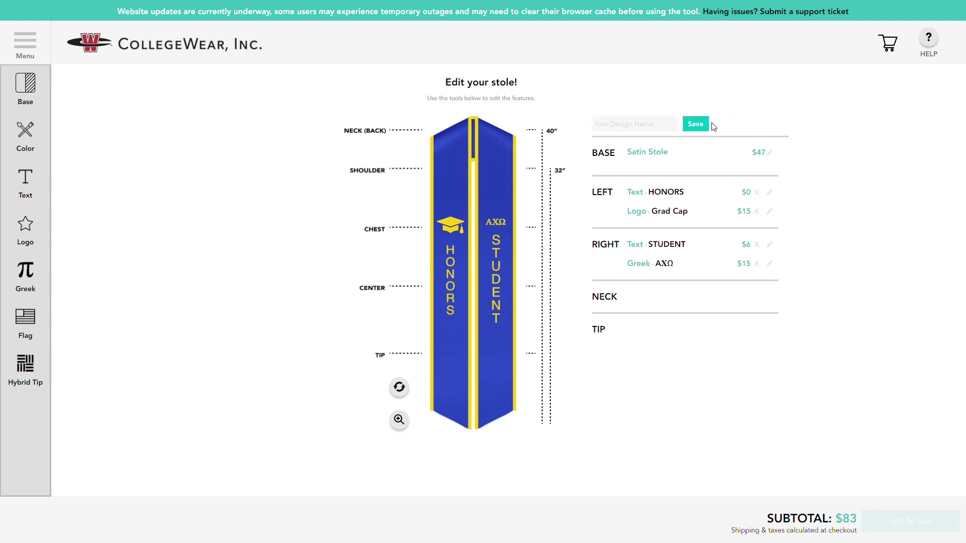
pyautogui.click(661, 127)
pyautogui.write('My Design')
pyautogui.click(692, 129)
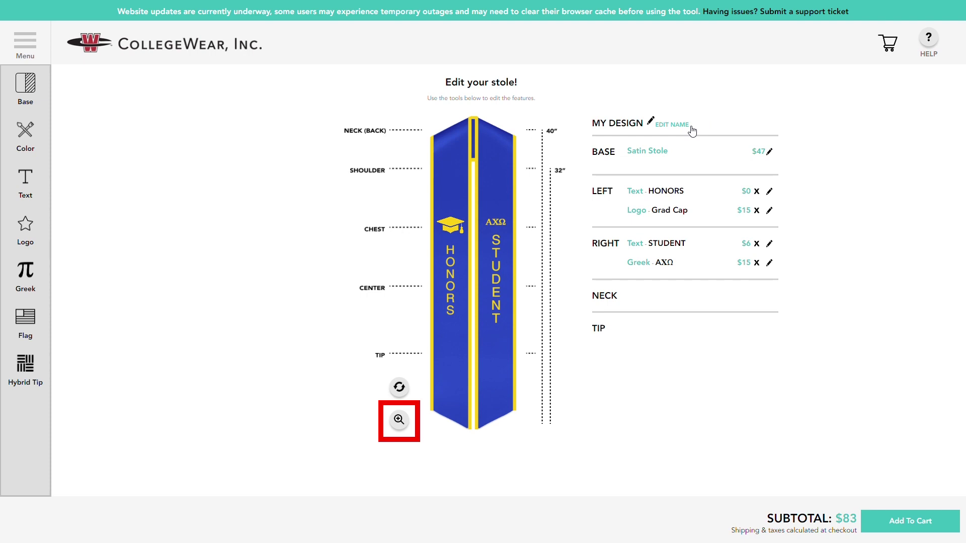
# Inspect the stole in the enlarged zoom preview, then close it.
pyautogui.click(399, 420)
pyautogui.scroll(3, 490, 146)
pyautogui.scroll(-3, 490, 147)
pyautogui.scroll(3, 490, 147)
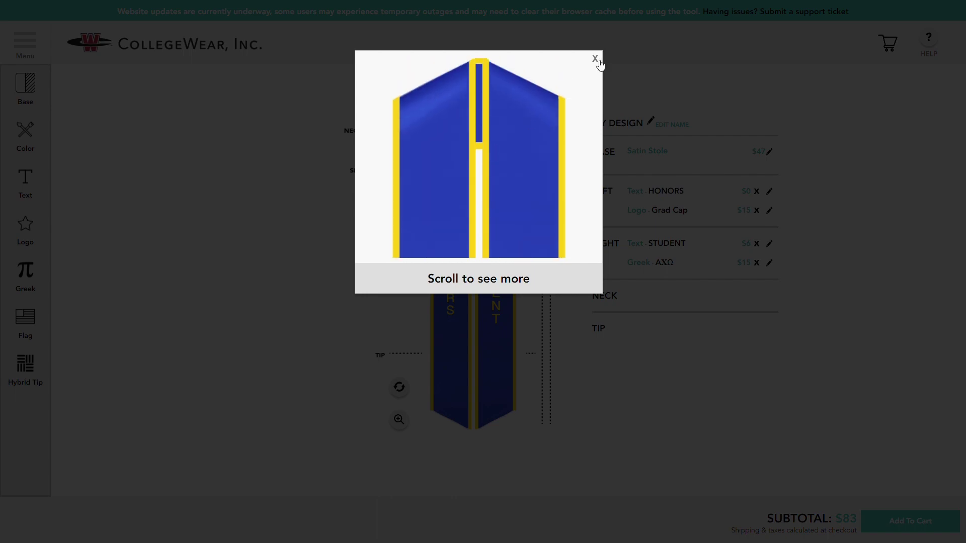
pyautogui.click(595, 59)
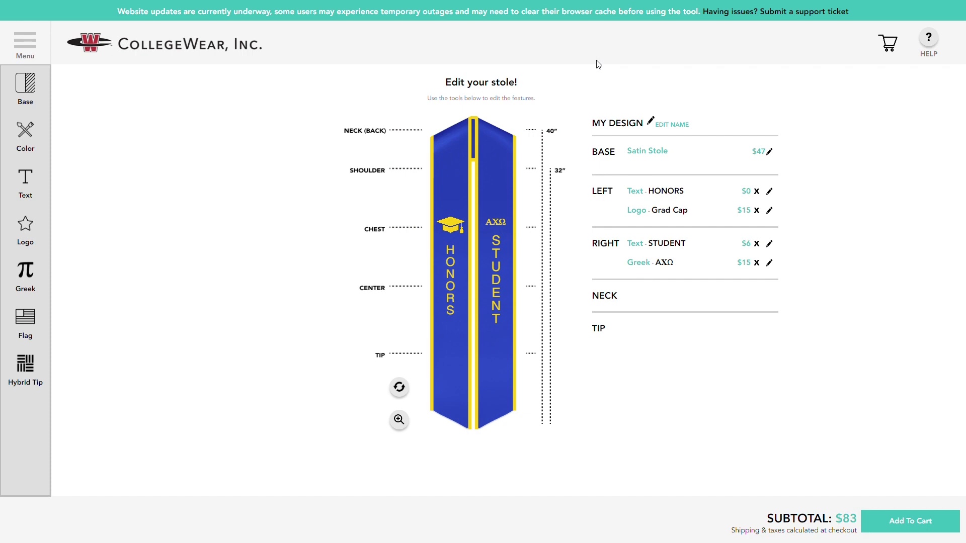
# Run the HOW TO USE APP guided tour, then reopen and close the Need some help? options.
pyautogui.click(926, 39)
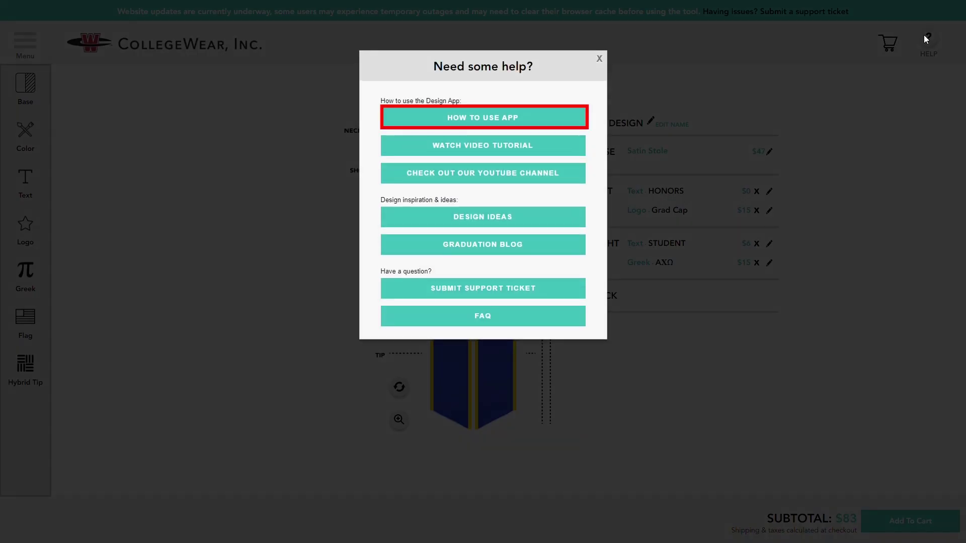
pyautogui.click(549, 123)
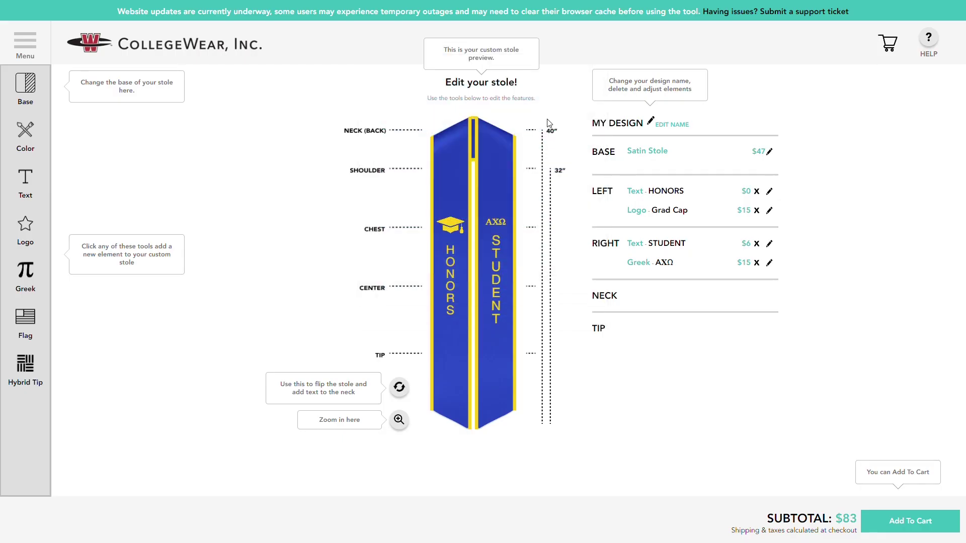
pyautogui.click(930, 42)
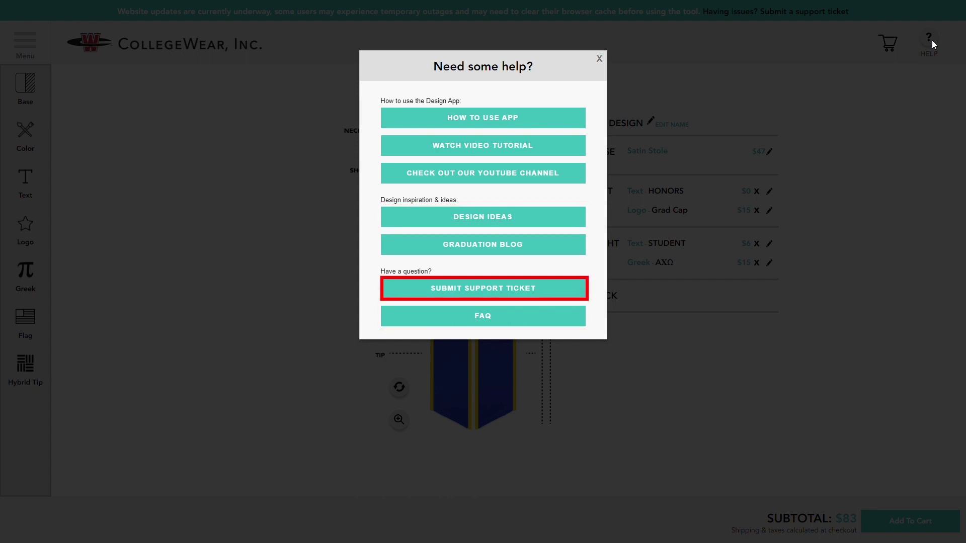
pyautogui.click(932, 41)
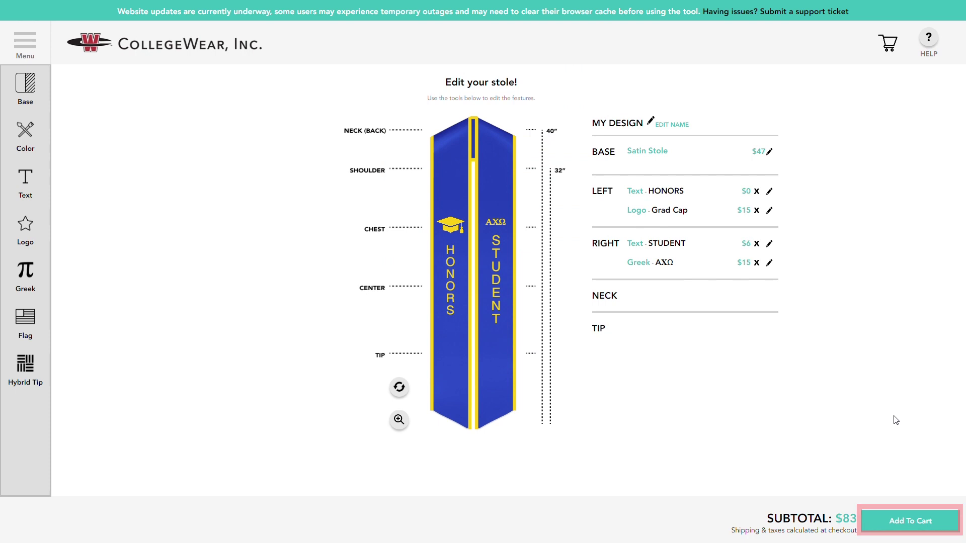
# Set quantity back to 1, accept the terms and design approval, and add the stole to the cart.
pyautogui.click(876, 522)
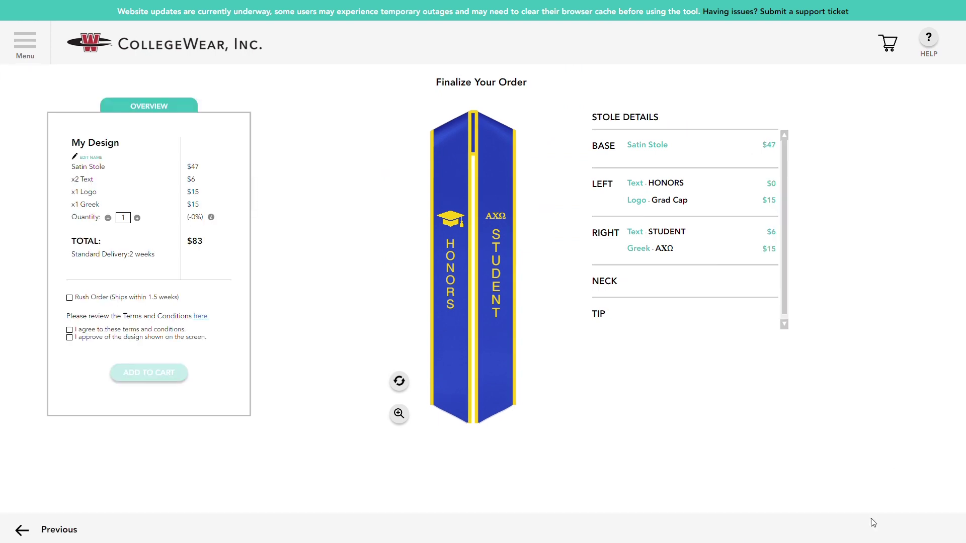
pyautogui.click(139, 218)
pyautogui.click(139, 218)
pyautogui.click(139, 218)
pyautogui.click(108, 217)
pyautogui.click(107, 217)
pyautogui.click(108, 218)
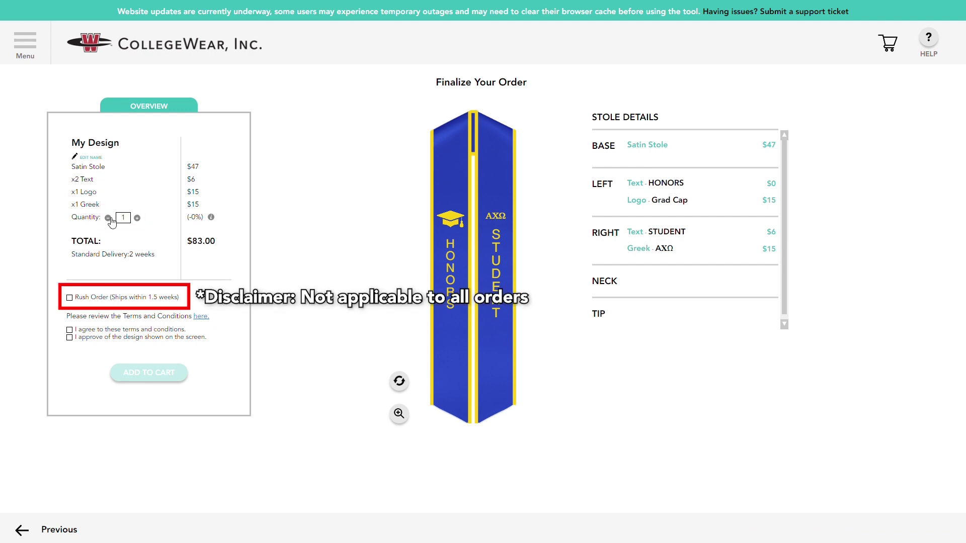
pyautogui.click(86, 337)
pyautogui.click(86, 331)
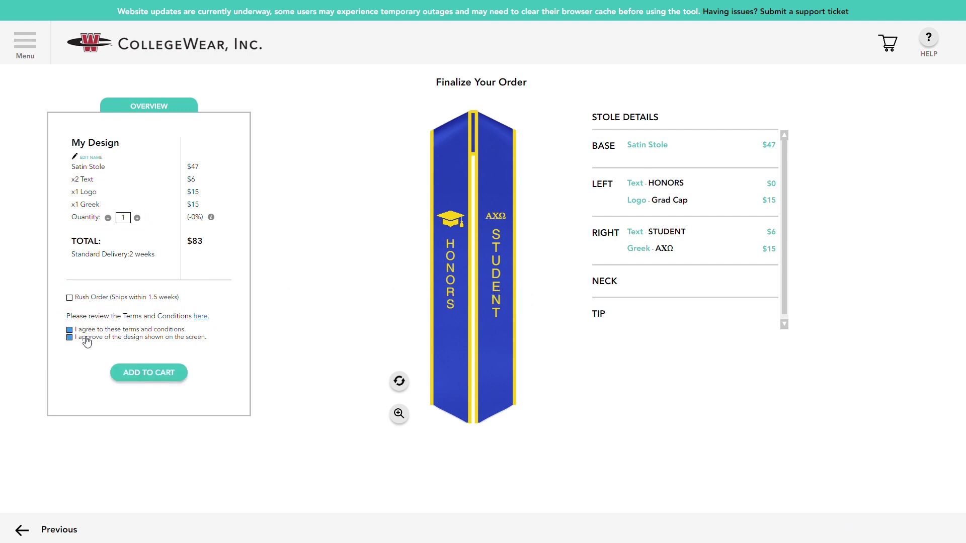
pyautogui.click(124, 373)
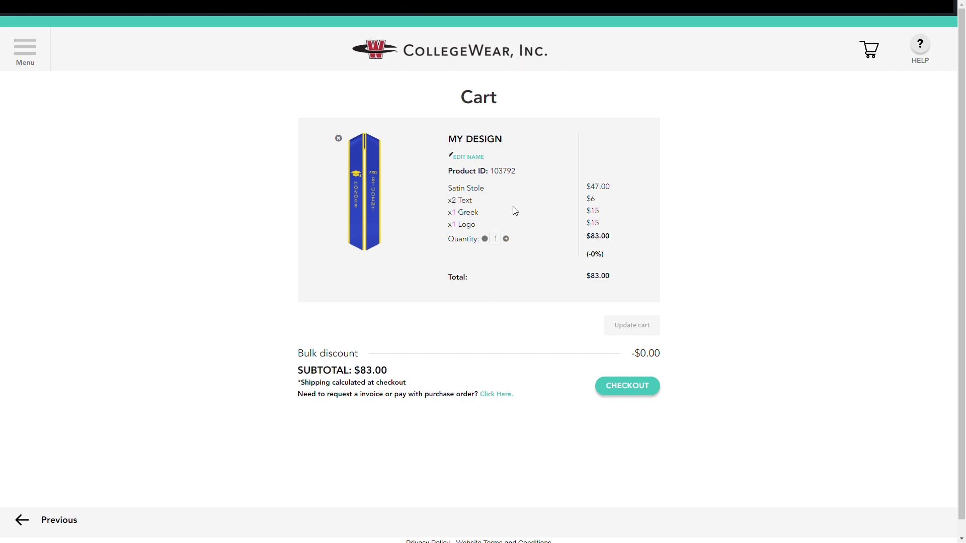
# Confirm the cart item's name as My Design and proceed to checkout.
pyautogui.click(484, 157)
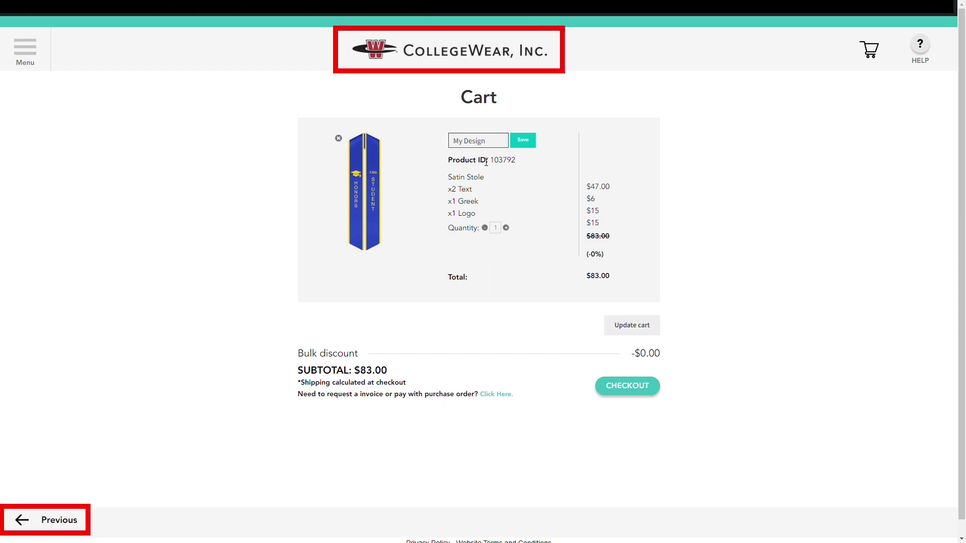
pyautogui.click(522, 142)
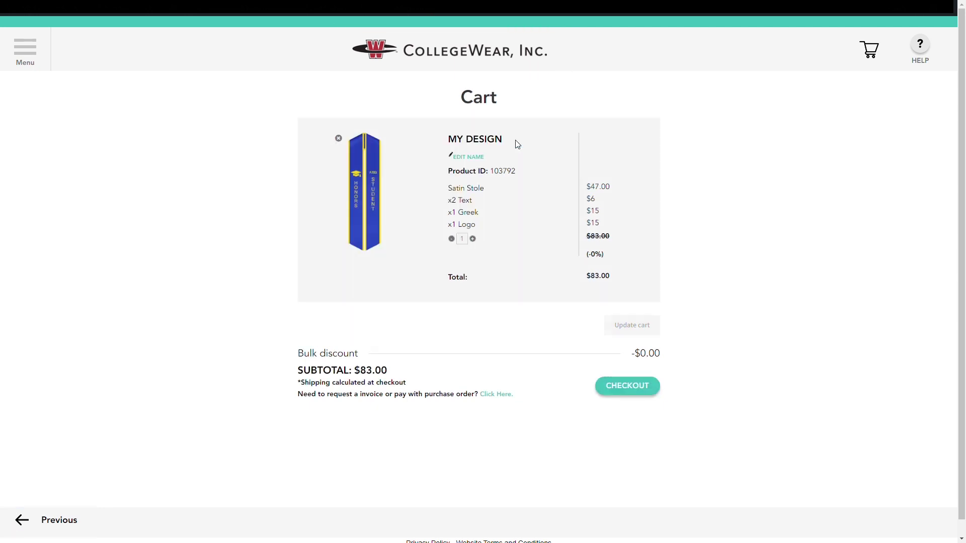
pyautogui.click(629, 386)
# Enter the buyer's first and last name, street address and city in the billing form.
pyautogui.write('J')
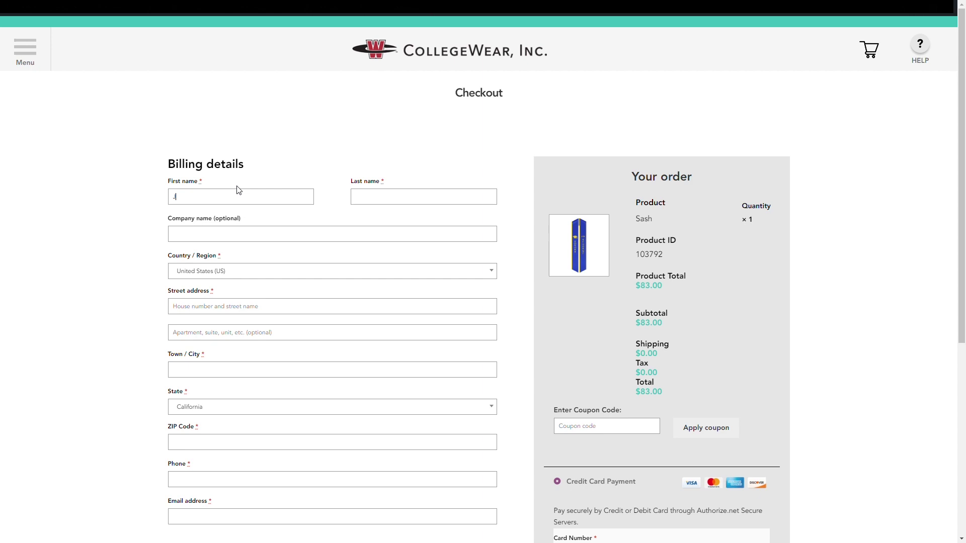
pyautogui.write('ohn')
pyautogui.press('Tab')
pyautogui.write('Doe')
pyautogui.click(201, 303)
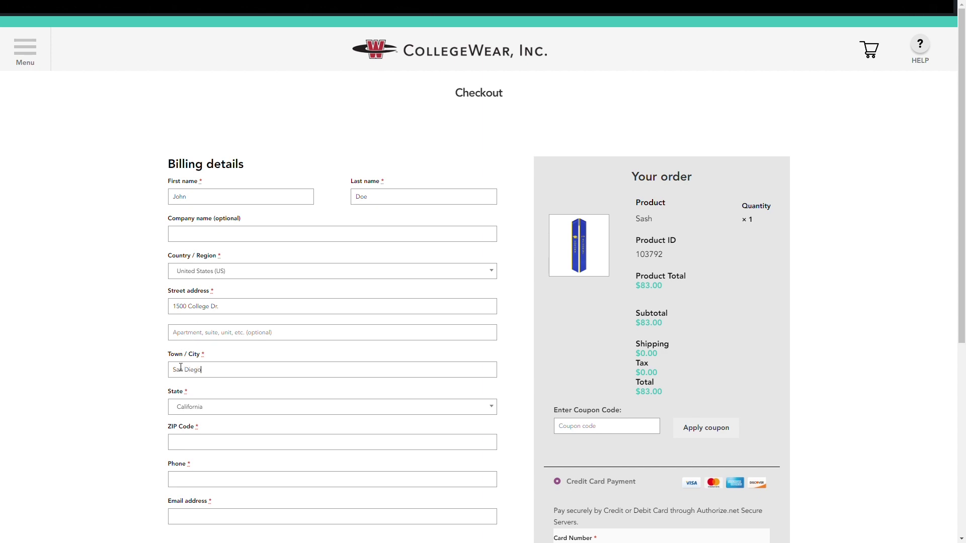
# Fill in the billing ZIP code, phone number and e-mail address.
pyautogui.click(200, 437)
pyautogui.write('90000')
pyautogui.scroll(-2, 201, 437)
pyautogui.click(191, 477)
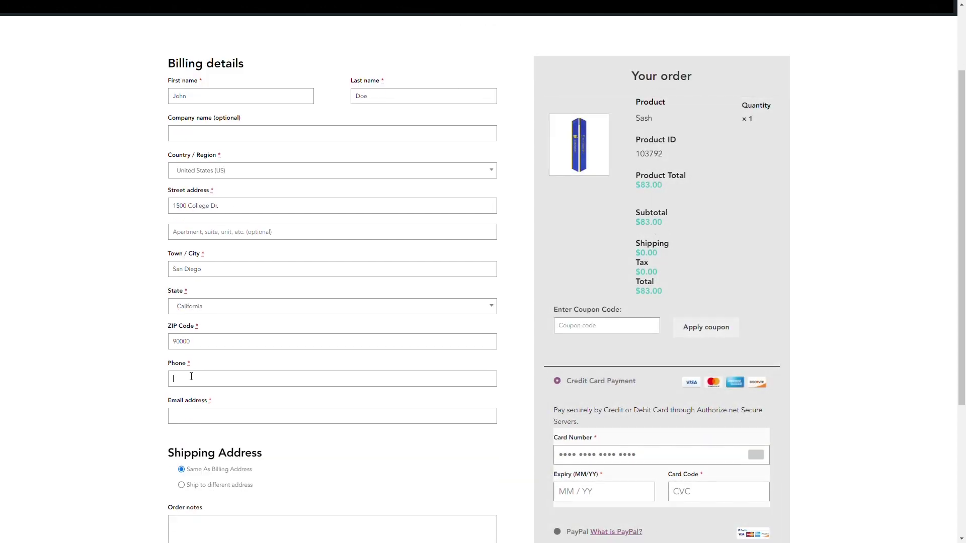
pyautogui.write('1-')
pyautogui.write('1-800')
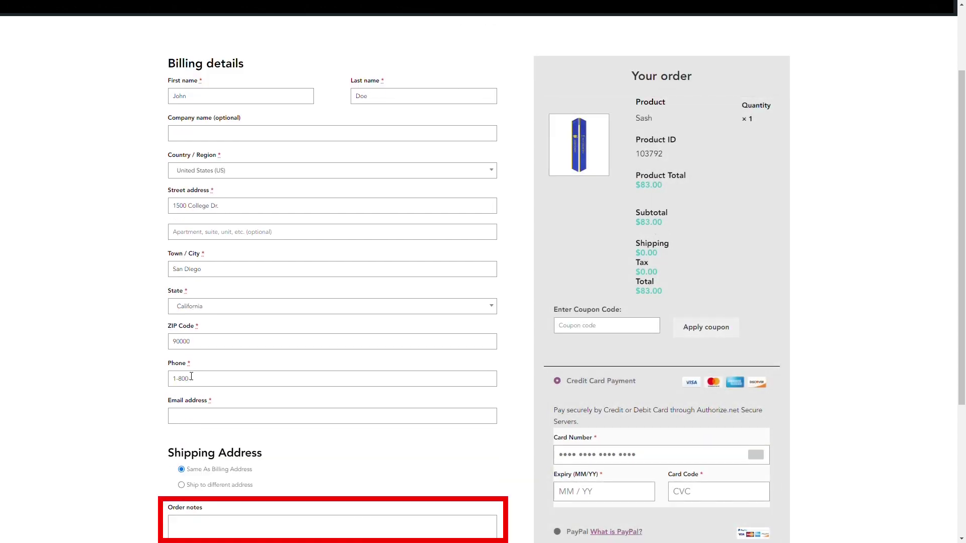
pyautogui.write('-9999')
pyautogui.click(198, 415)
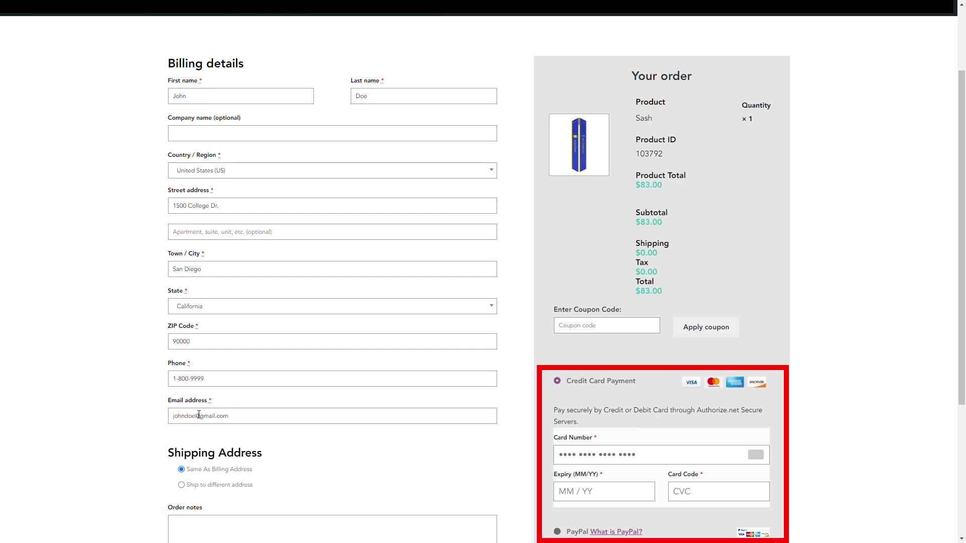